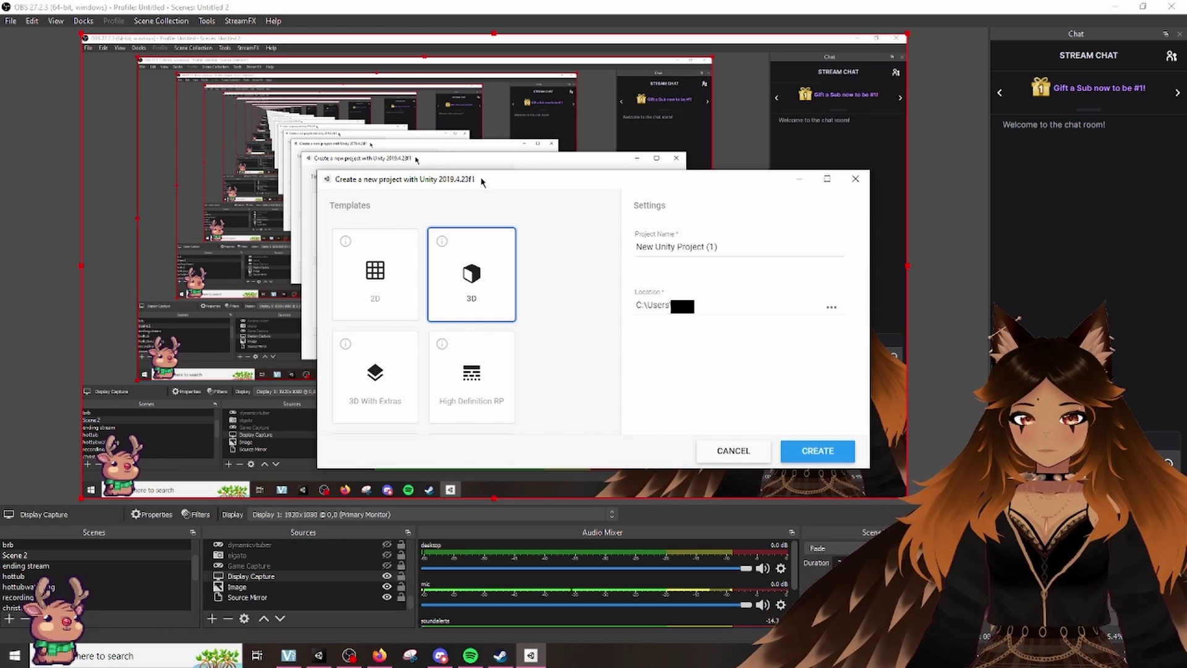
# Name the new 3D project 'wiggly' and create it.
pyautogui.click(754, 247)
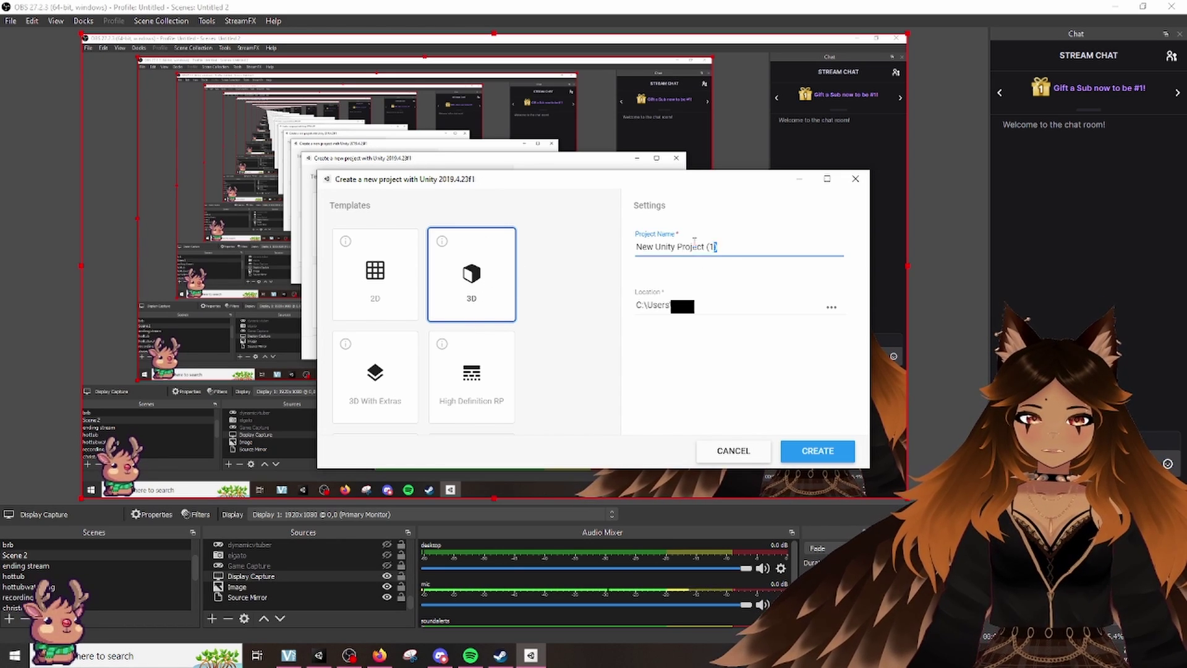
pyautogui.hotkey('ctrl', 'a')
pyautogui.write('wi')
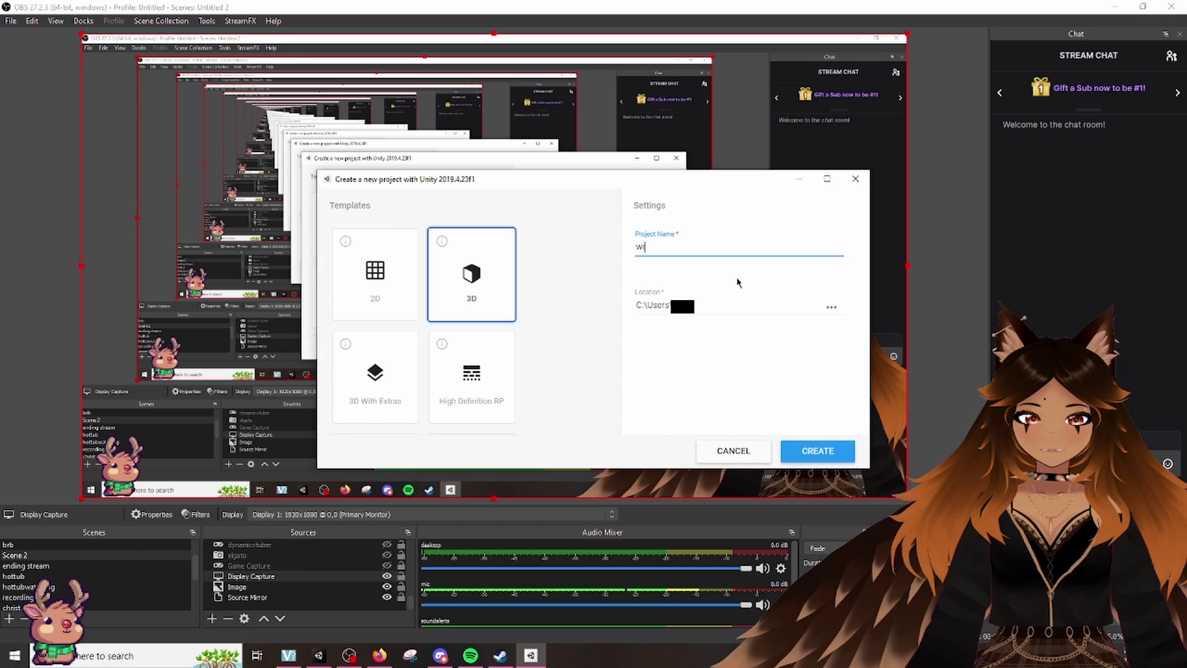
pyautogui.press('Return')
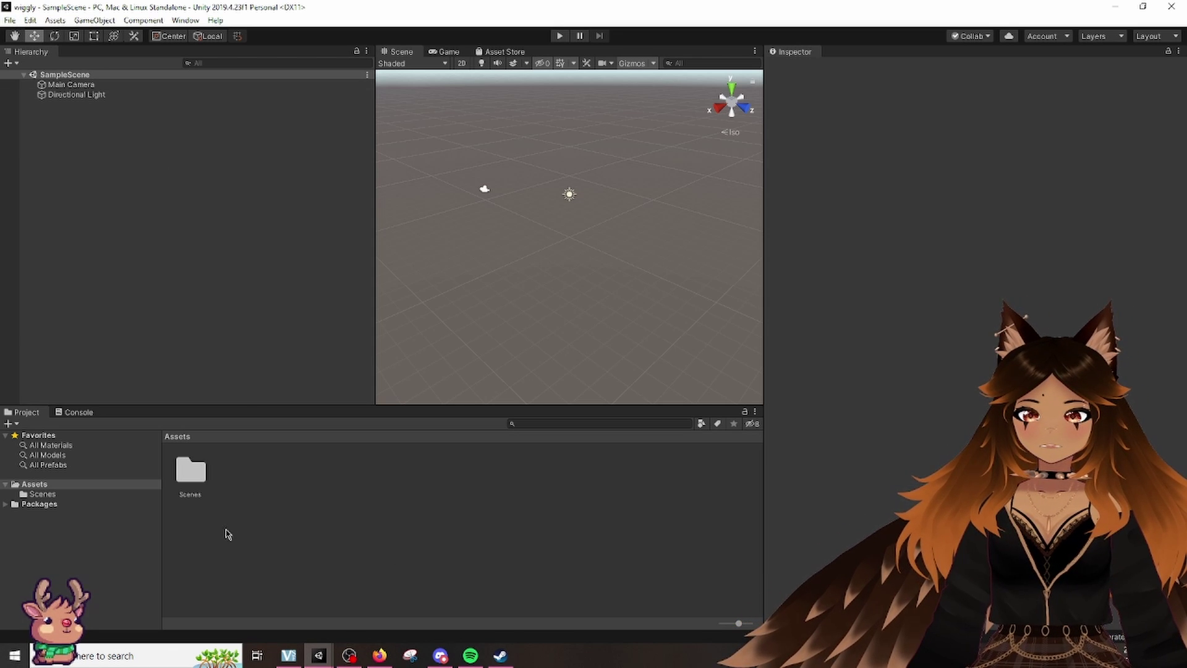
# Import the UniVRM 0.56.3 custom package from Downloads into the project Assets.
pyautogui.rightClick(226, 534)
pyautogui.moveTo(275, 351)
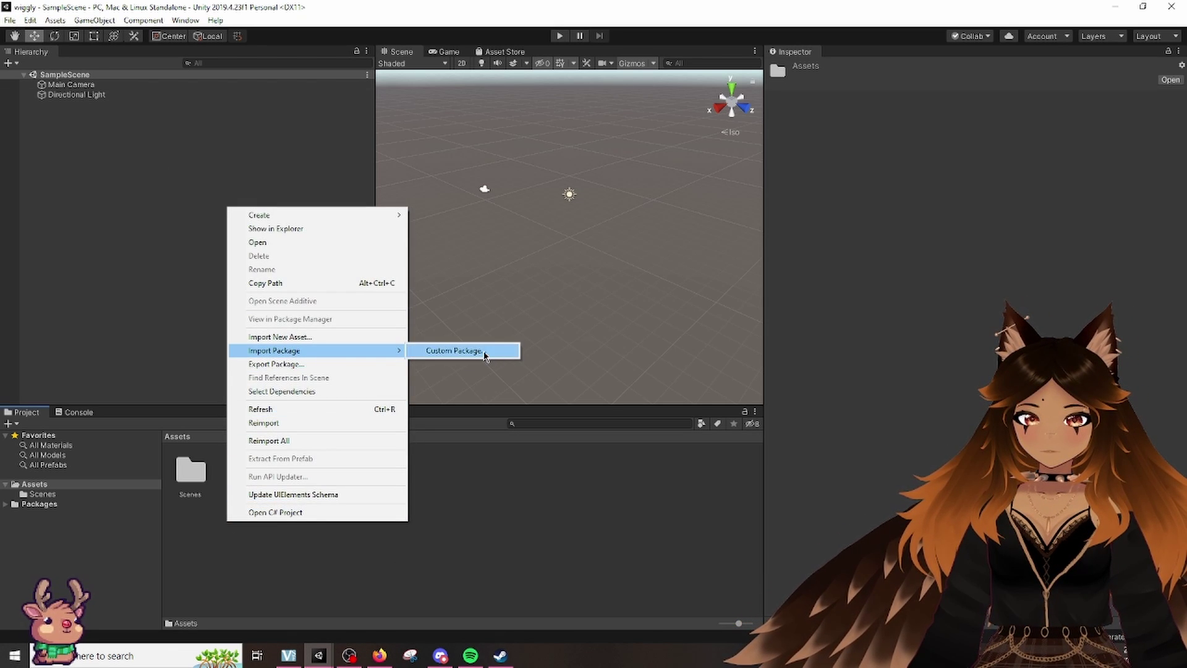
pyautogui.click(454, 351)
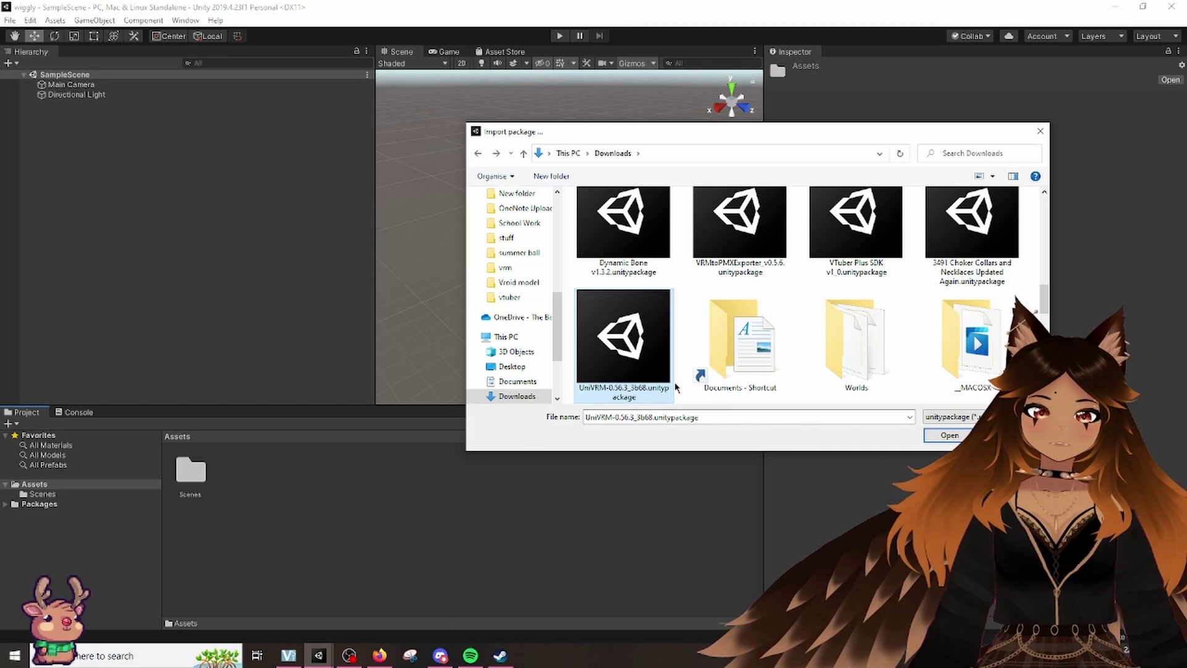
pyautogui.doubleClick(640, 376)
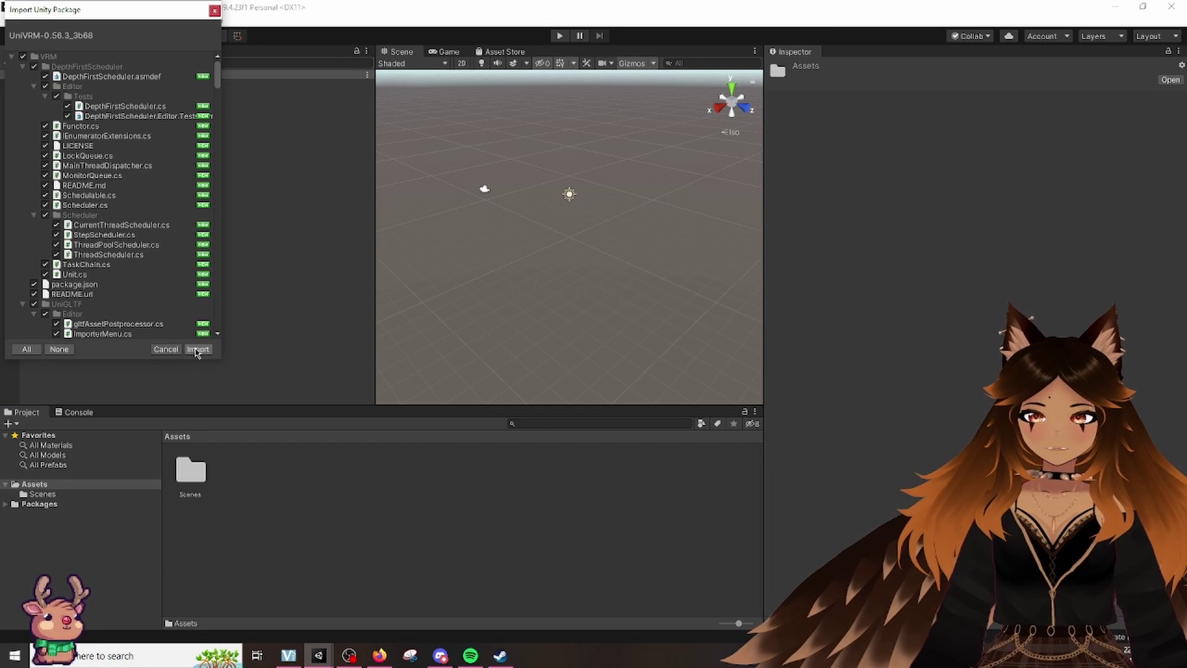
pyautogui.click(198, 349)
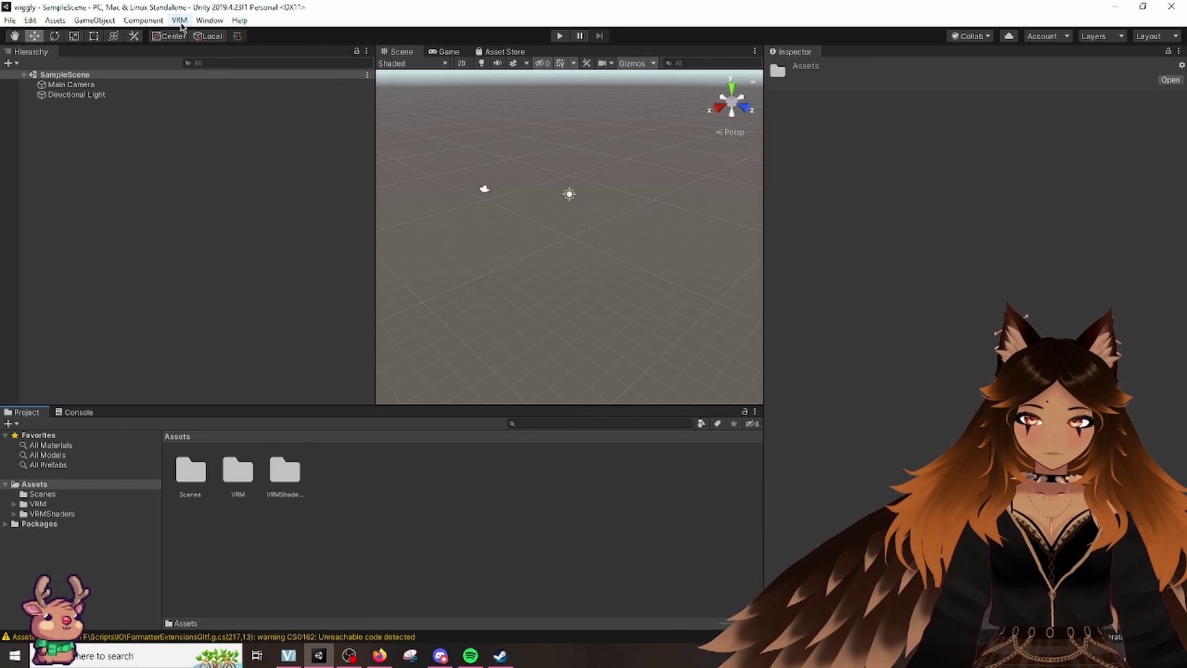
# Import ham.vrm from the emo folder and save it as ham.prefab in Assets.
pyautogui.click(179, 21)
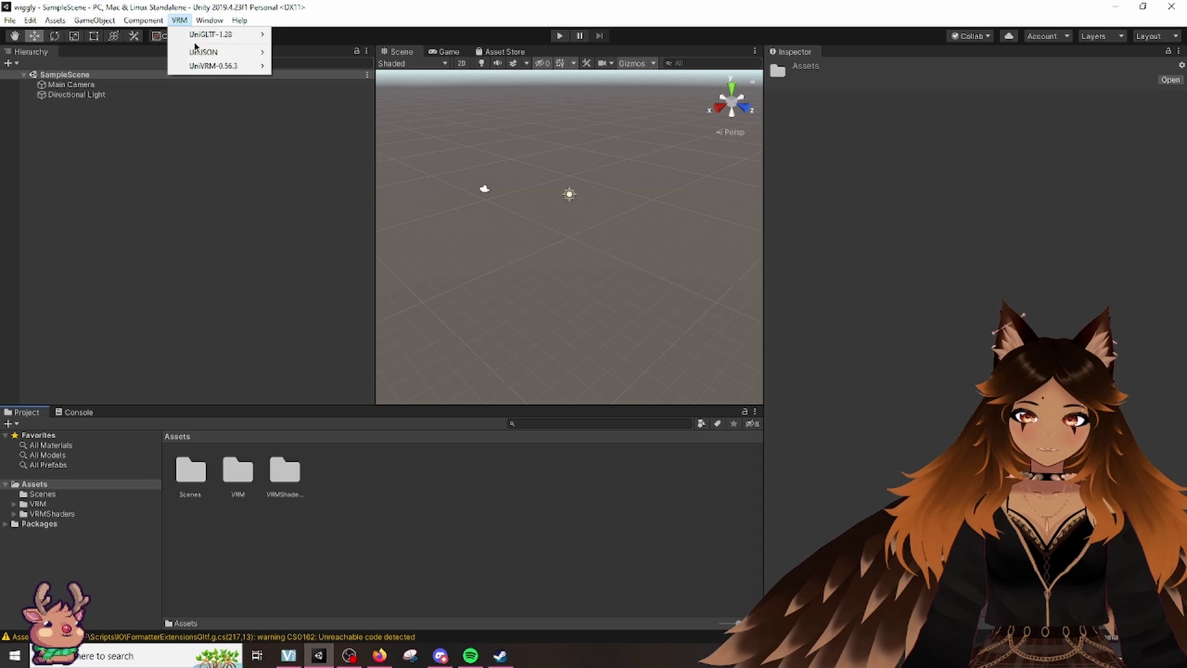
pyautogui.moveTo(214, 66)
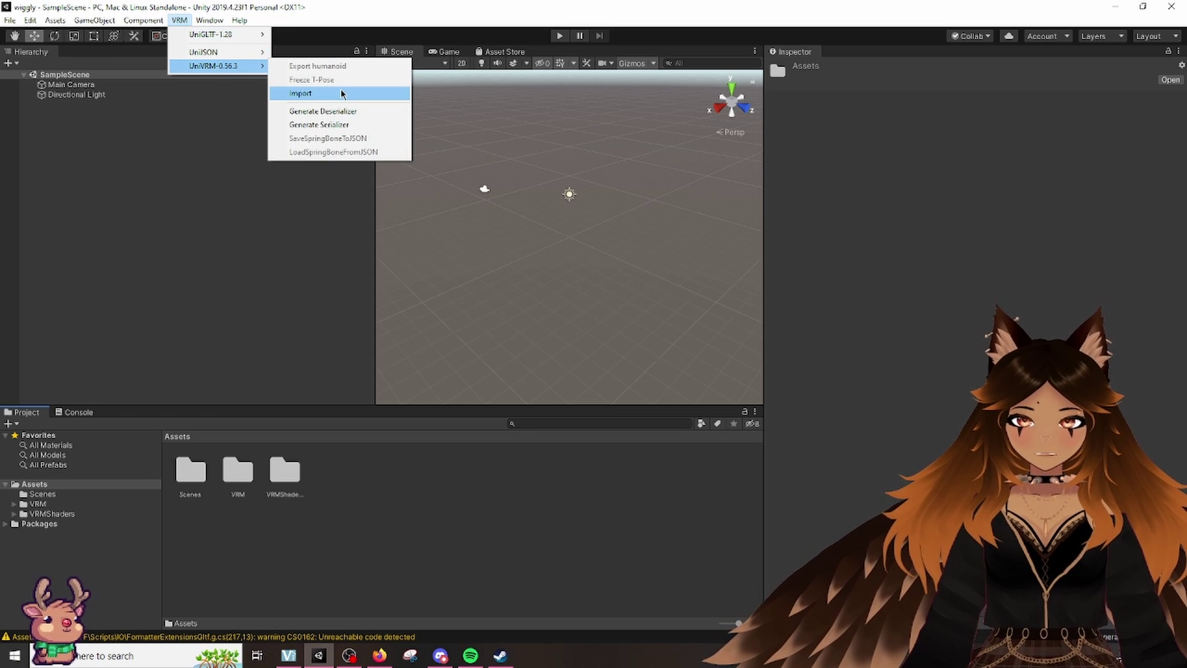
pyautogui.click(341, 94)
pyautogui.scroll(-3, 538, 306)
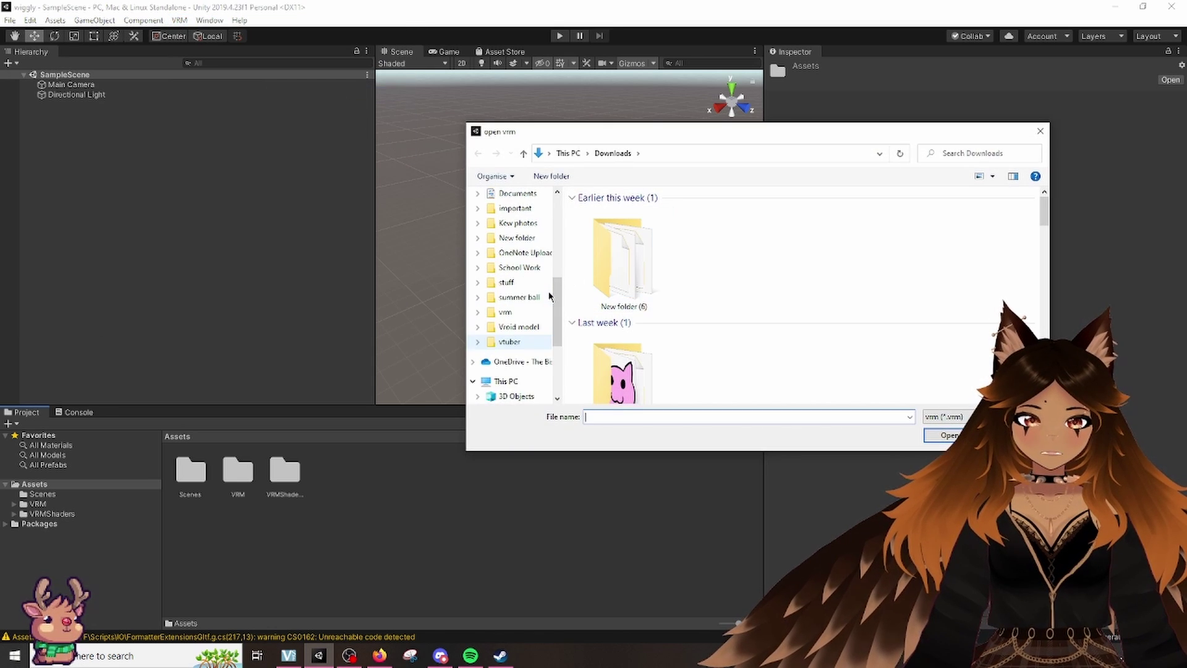
pyautogui.scroll(-3, 550, 296)
pyautogui.scroll(2, 538, 290)
pyautogui.scroll(3, 528, 292)
pyautogui.scroll(3, 525, 298)
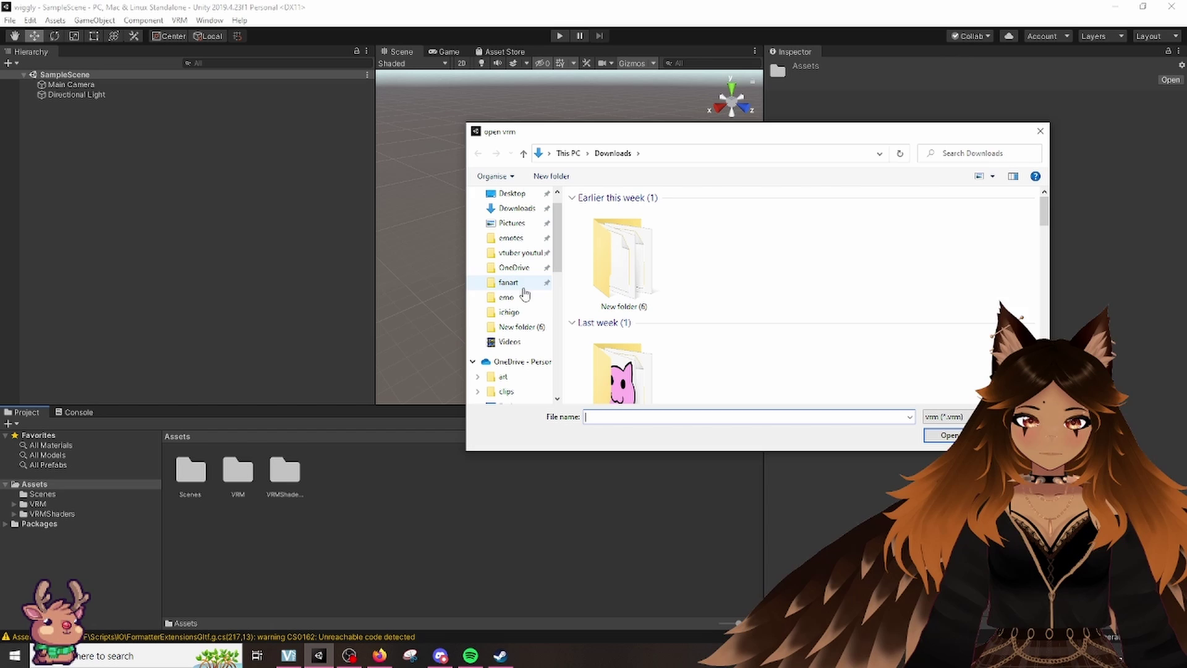
pyautogui.click(524, 300)
pyautogui.click(738, 311)
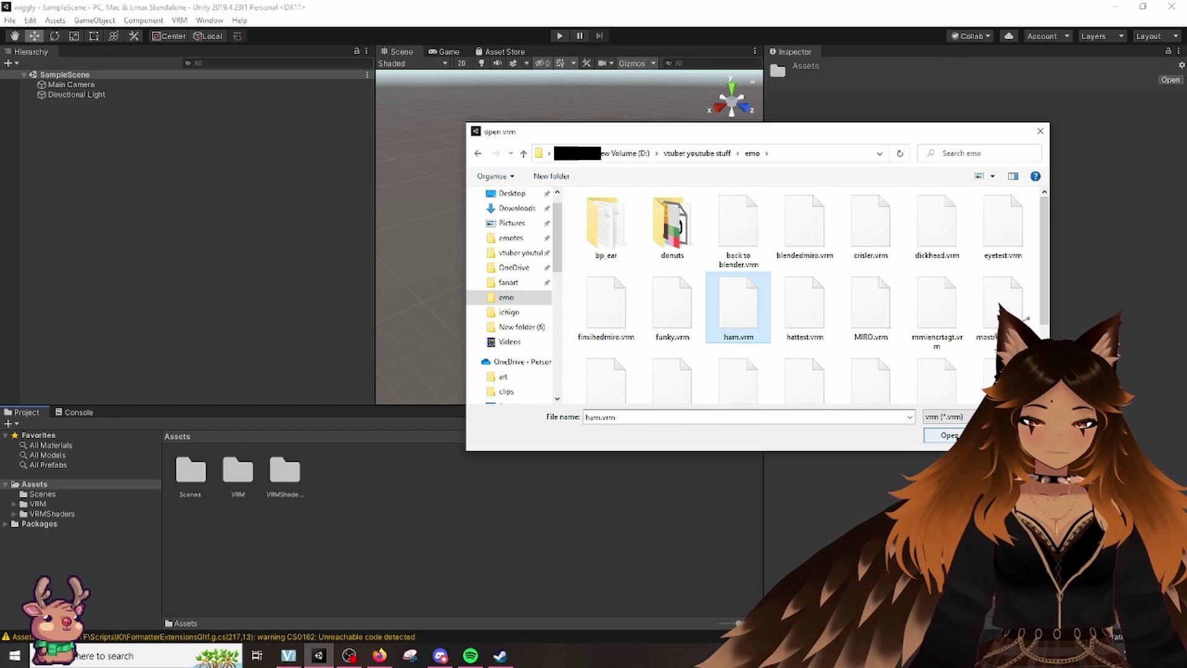
pyautogui.click(951, 436)
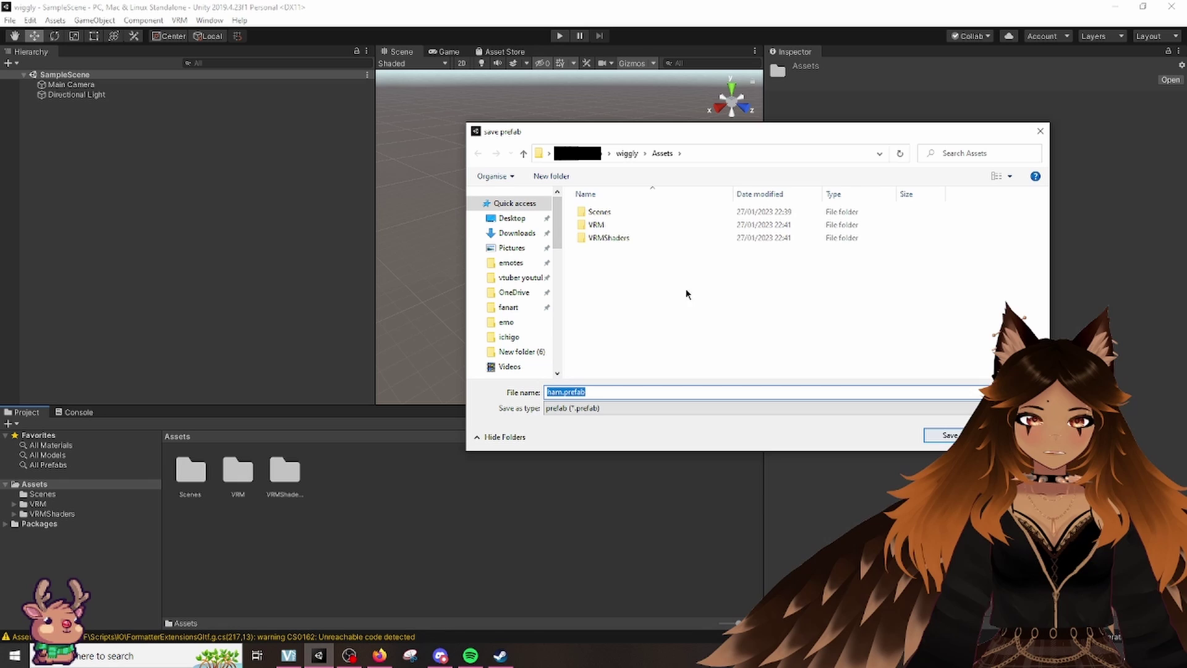
pyautogui.click(953, 437)
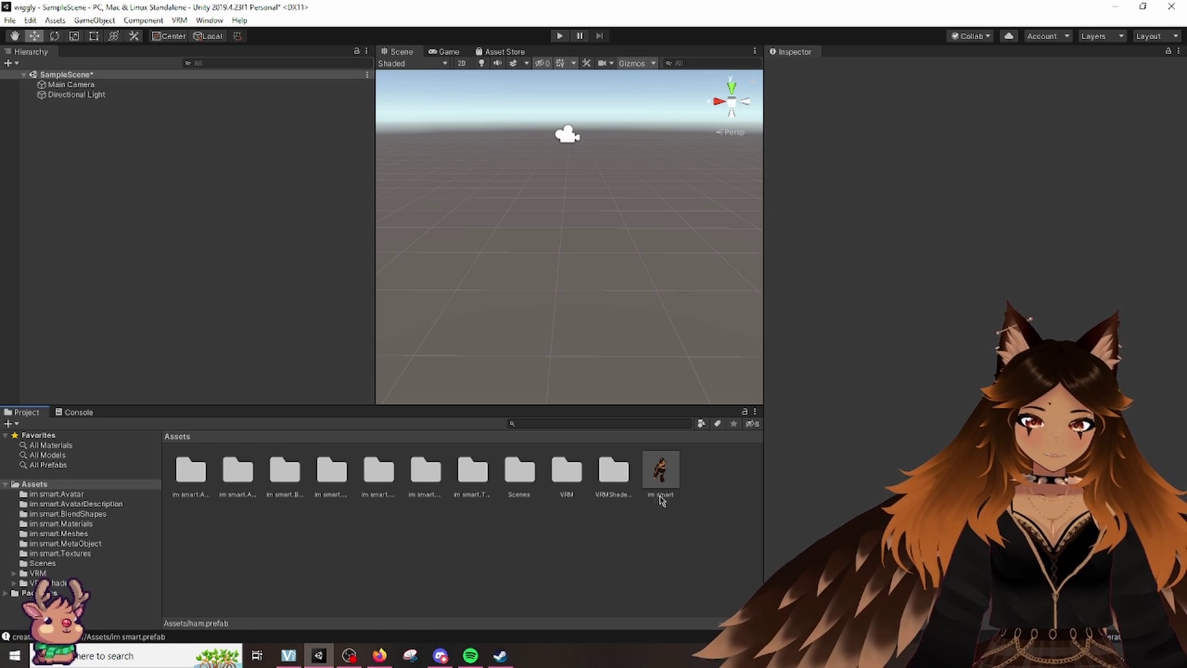
# Place the im smart avatar prefab into the scene Hierarchy.
pyautogui.moveTo(661, 475)
pyautogui.mouseDown()
pyautogui.moveTo(320, 260)
pyautogui.moveTo(257, 206)
pyautogui.mouseUp()
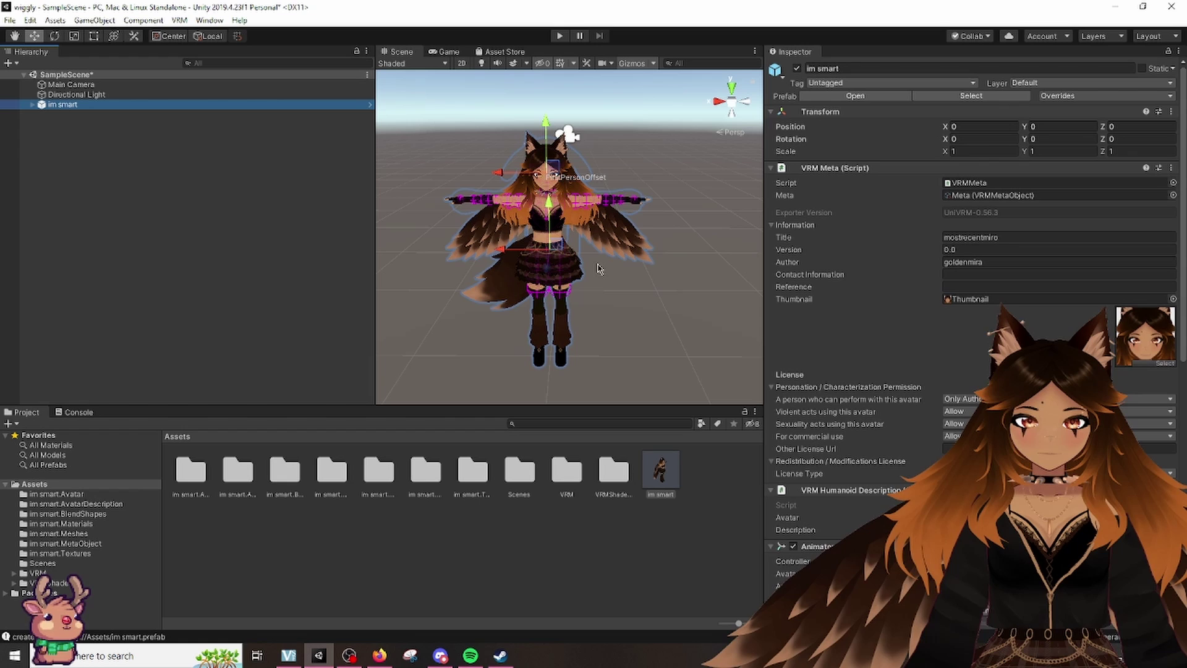
pyautogui.scroll(4, 601, 265)
pyautogui.scroll(-3, 604, 268)
pyautogui.scroll(2, 613, 274)
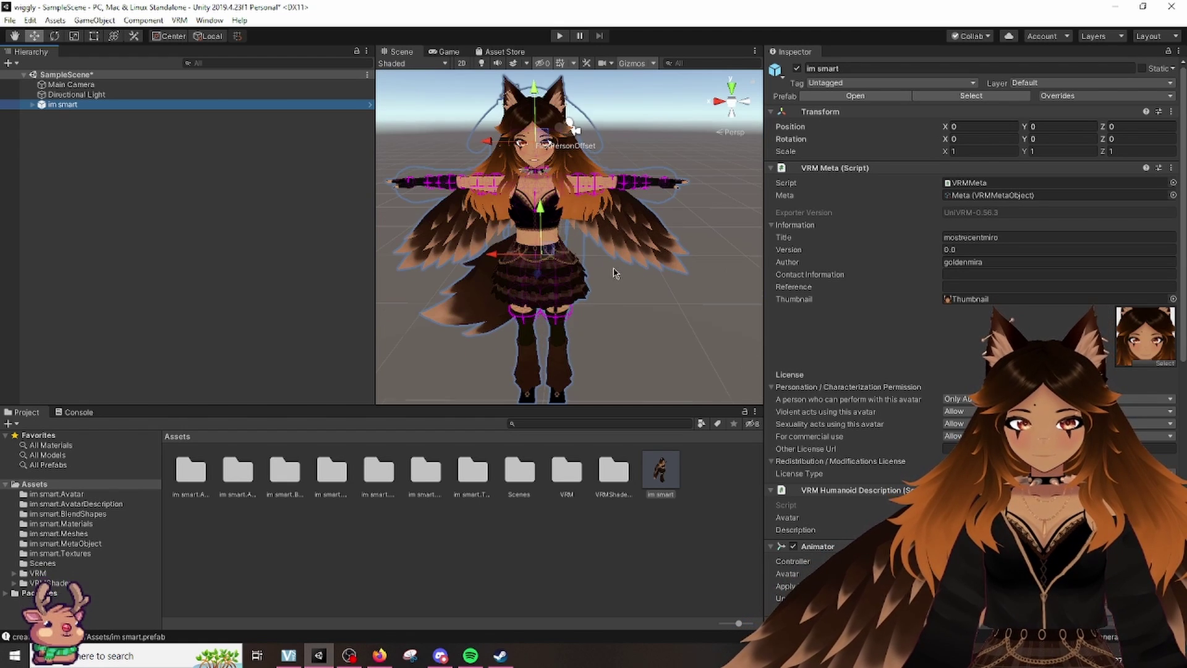
pyautogui.click(82, 106)
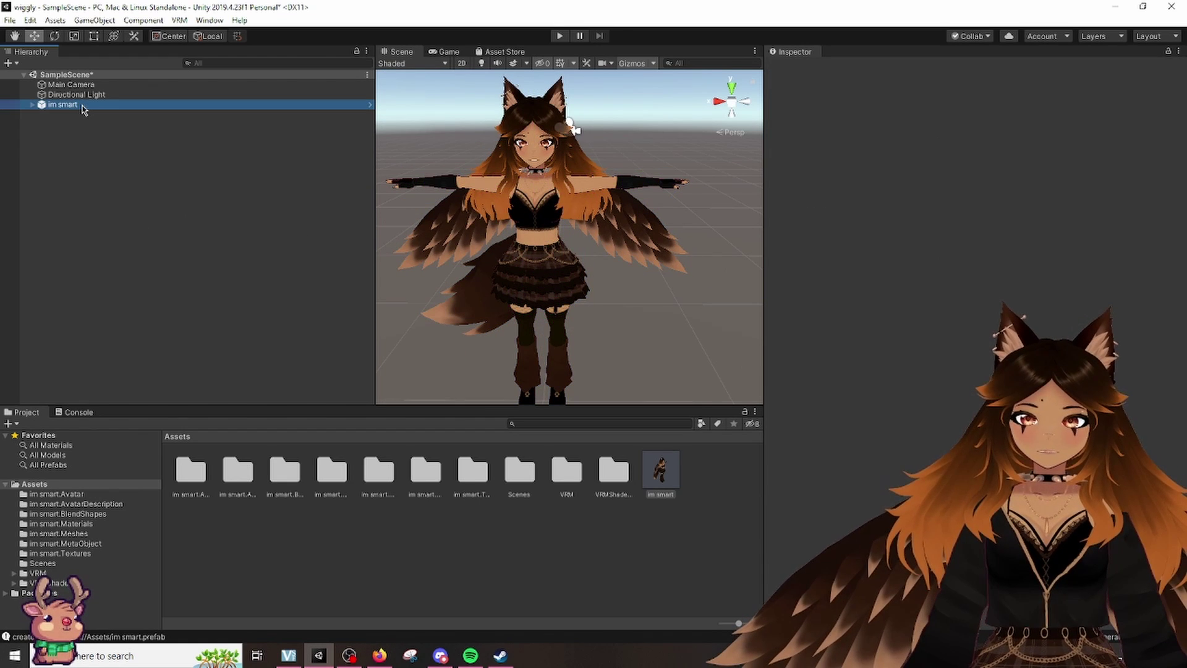
pyautogui.click(282, 164)
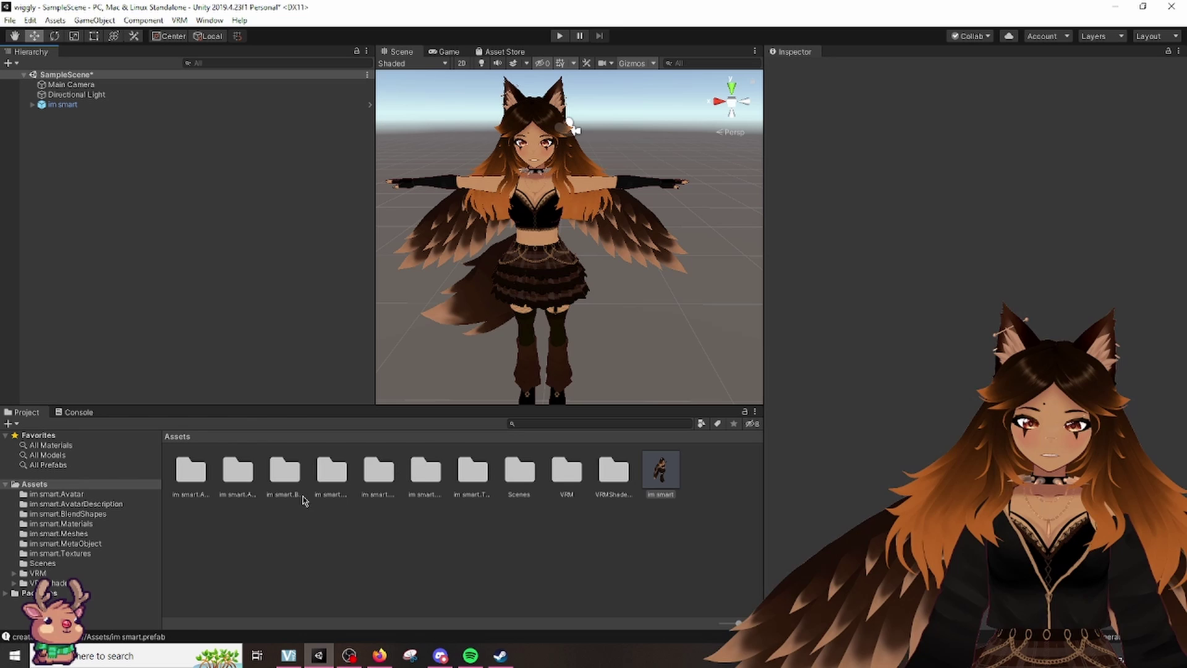
pyautogui.rightClick(248, 535)
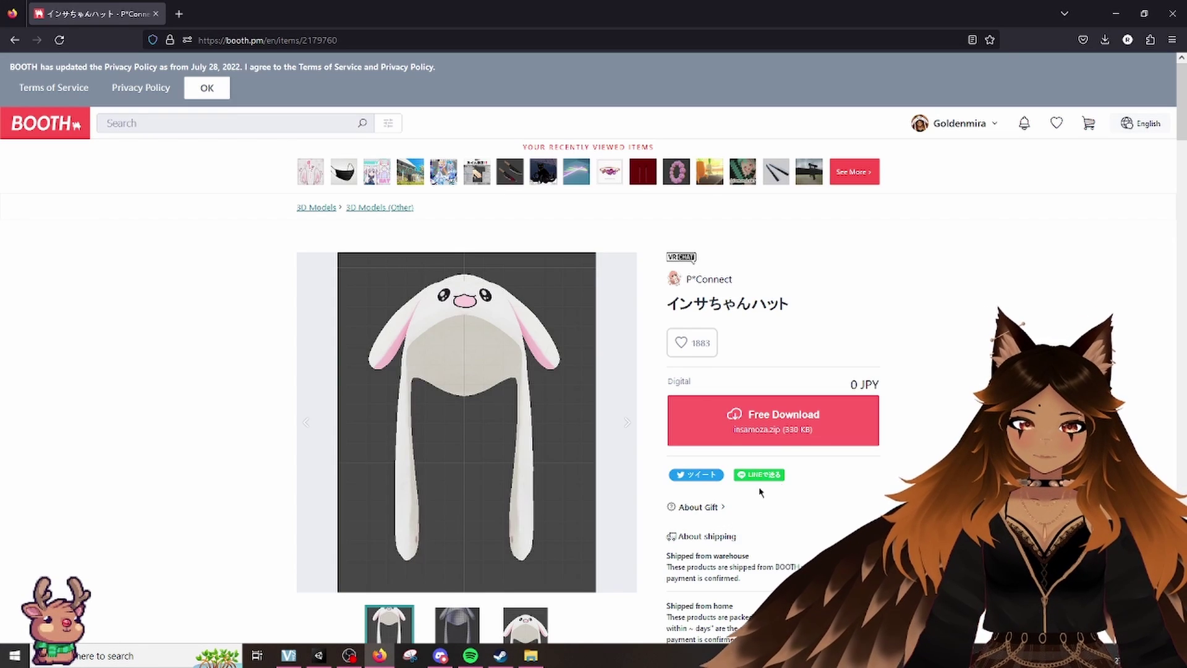
pyautogui.scroll(-1, 788, 482)
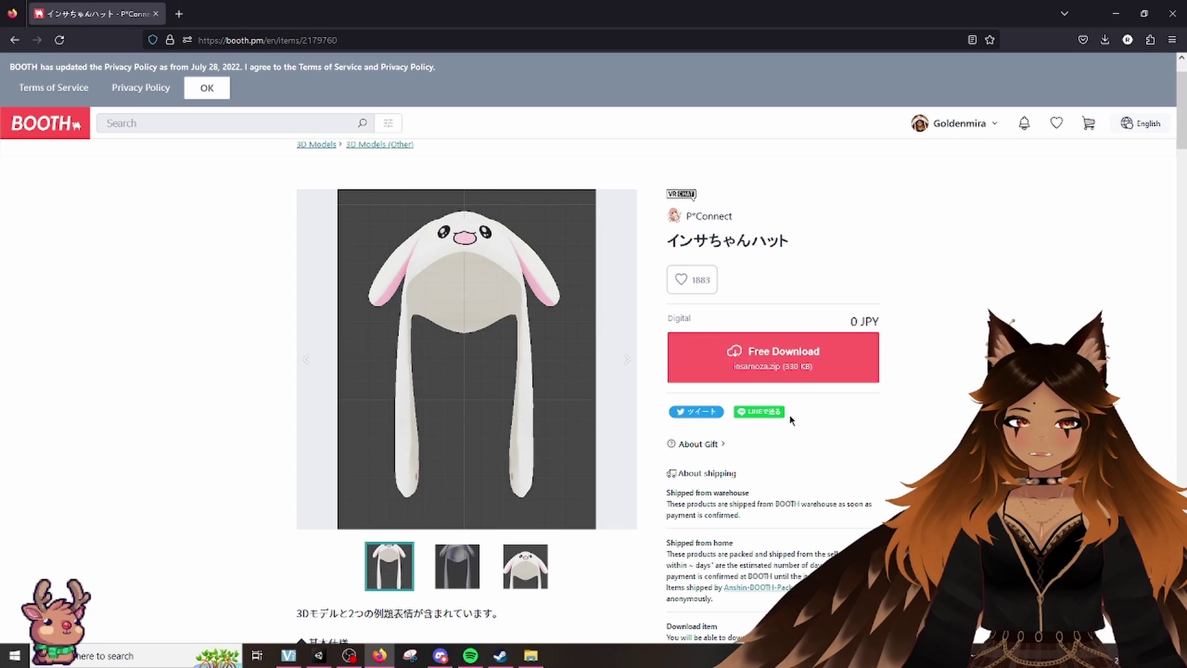
# Download the free bunny-ear hat insamoza.zip from BOOTH and show it in its folder.
pyautogui.click(733, 375)
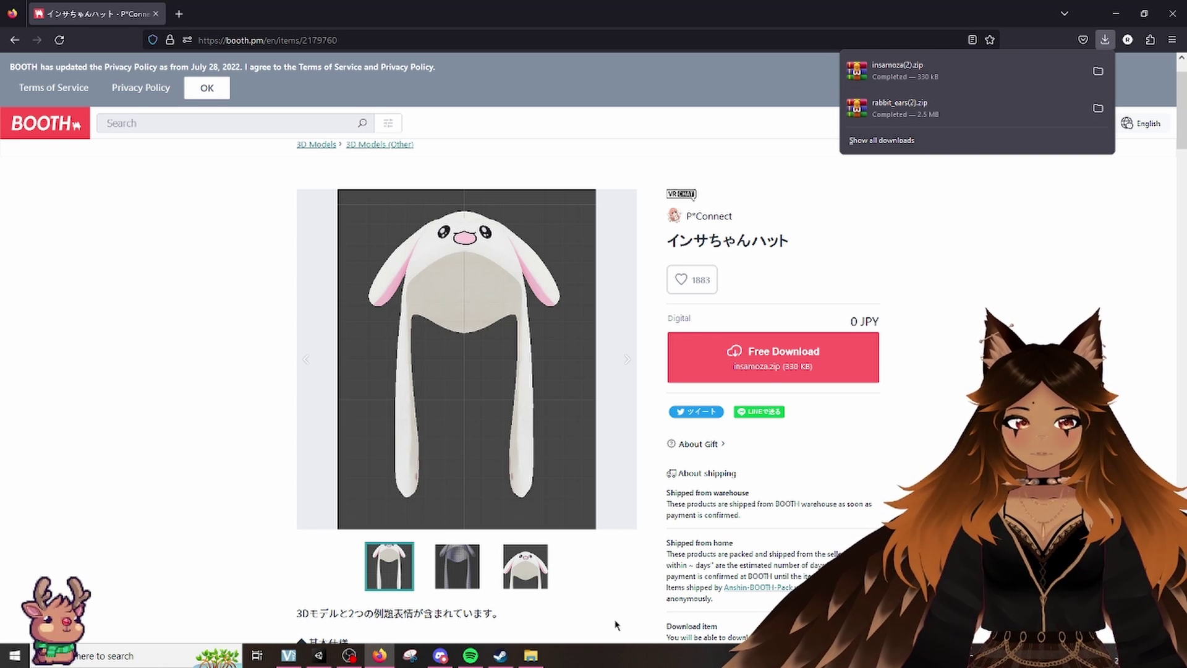
pyautogui.click(531, 655)
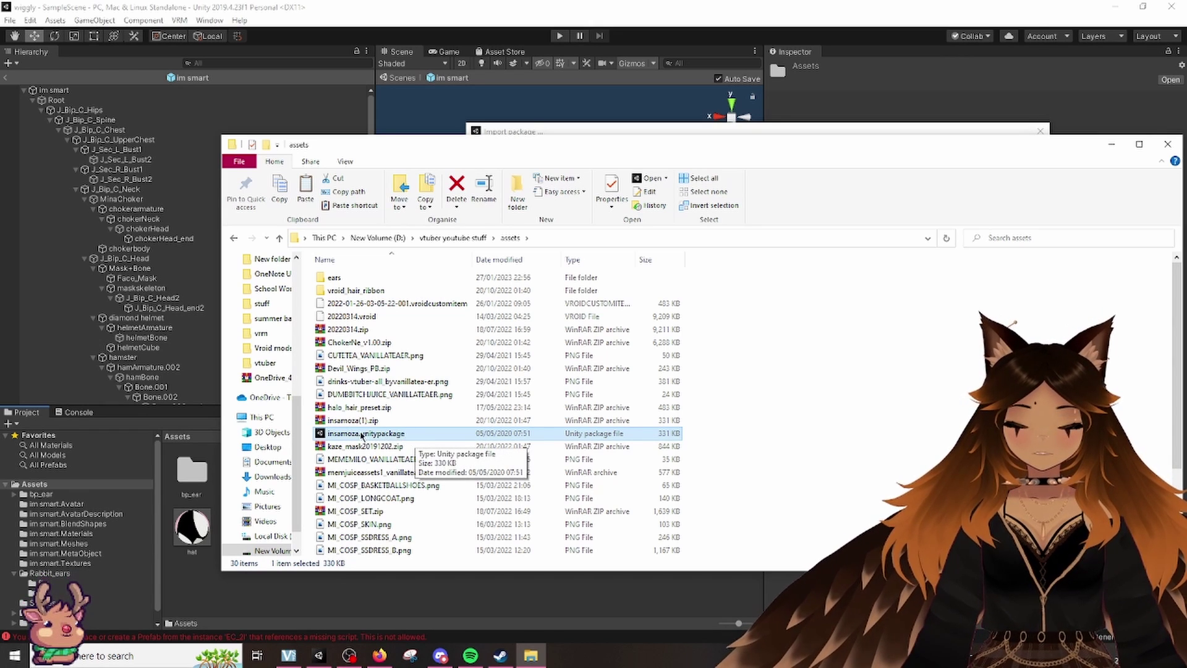
# Import insamoza.unitypackage and view the hat FBX's hat and rabbit materials.
pyautogui.click(368, 611)
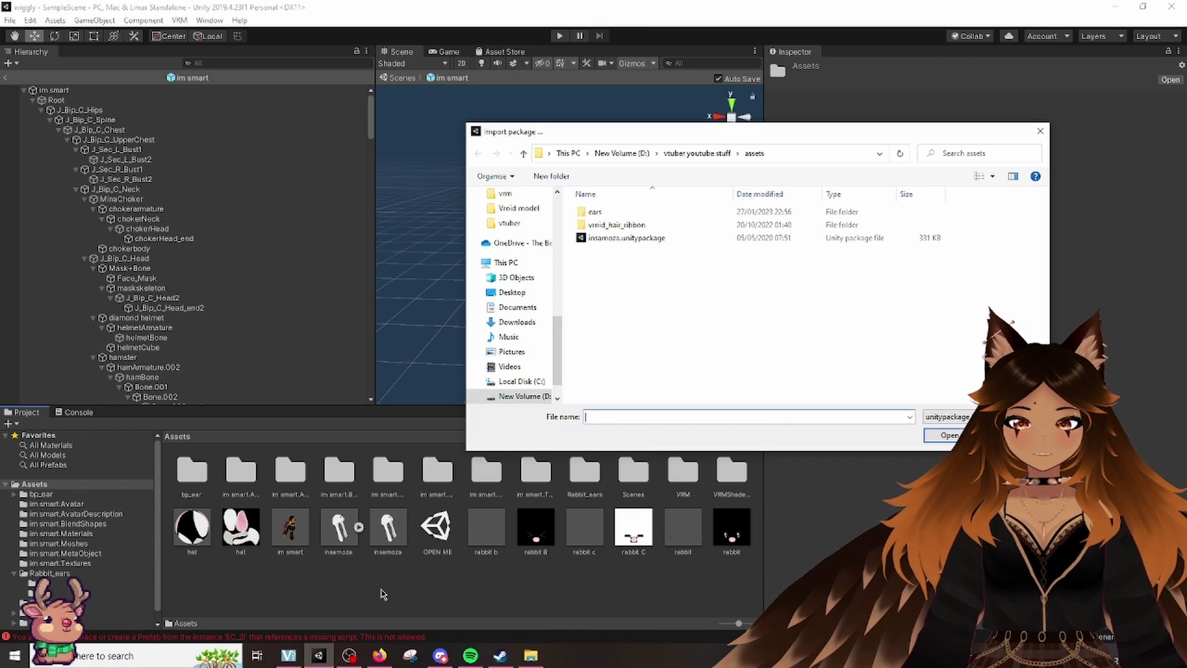
pyautogui.press('Escape')
pyautogui.rightClick(617, 562)
pyautogui.moveTo(663, 395)
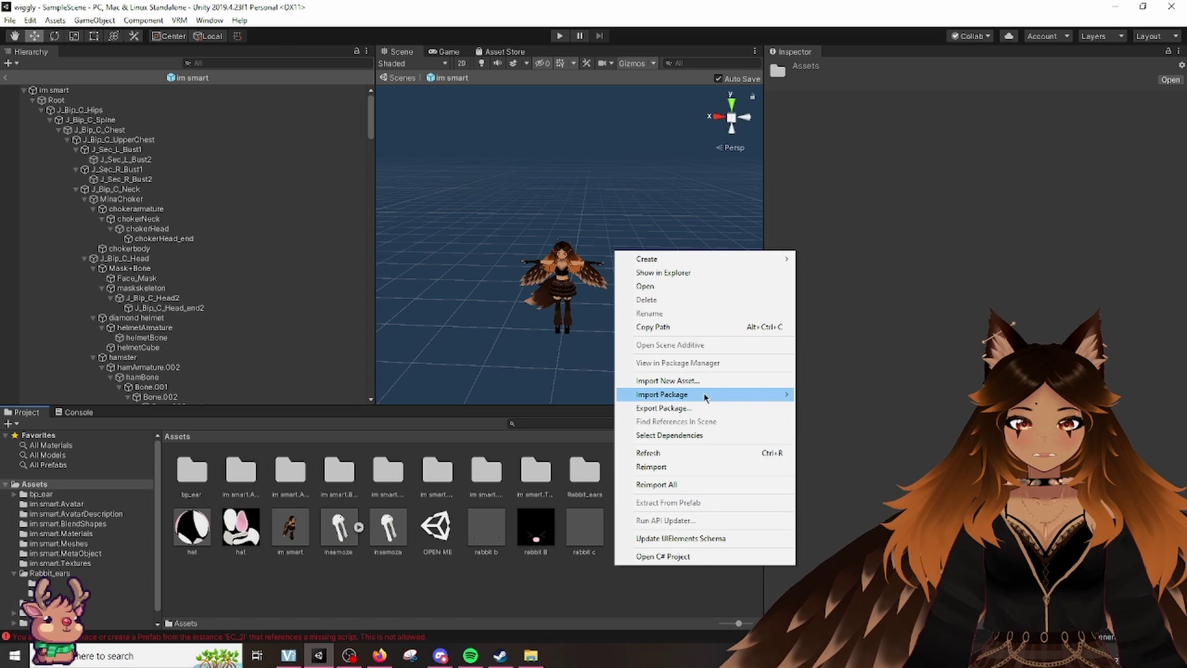
pyautogui.click(844, 394)
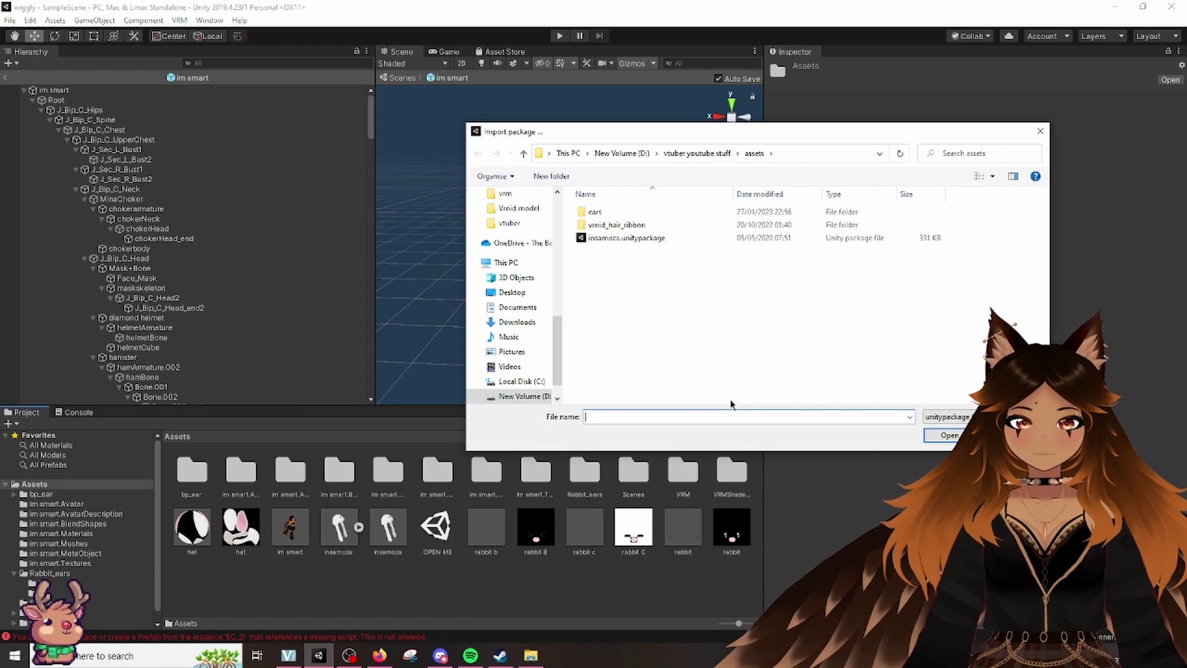
pyautogui.click(644, 240)
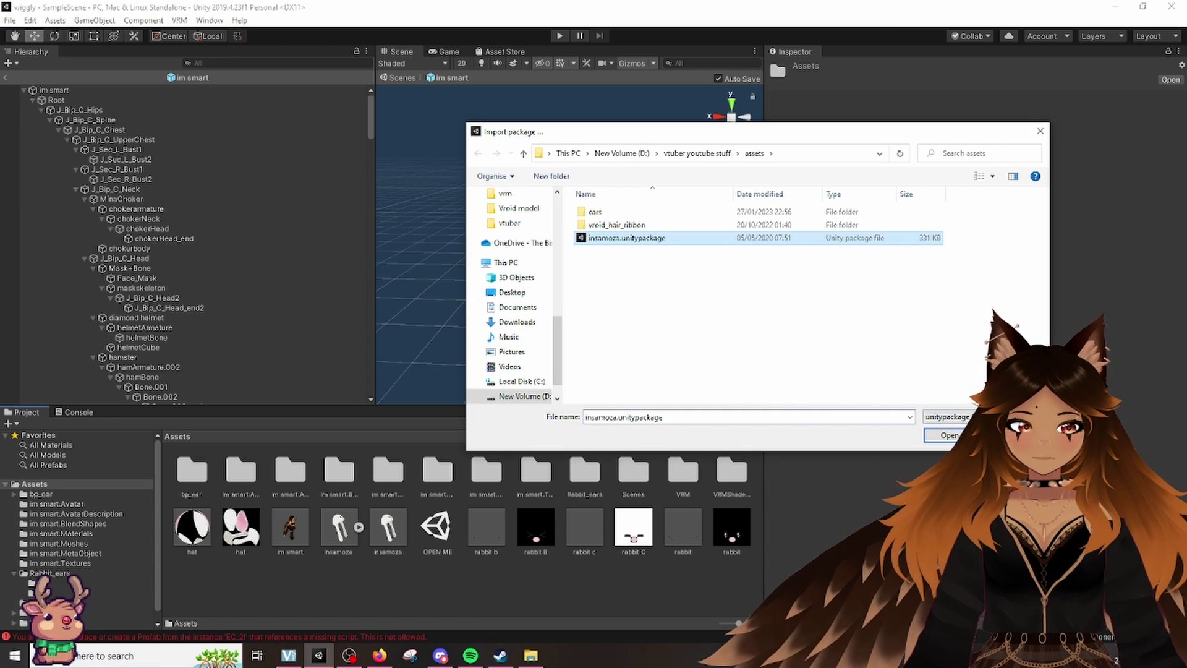
pyautogui.click(947, 435)
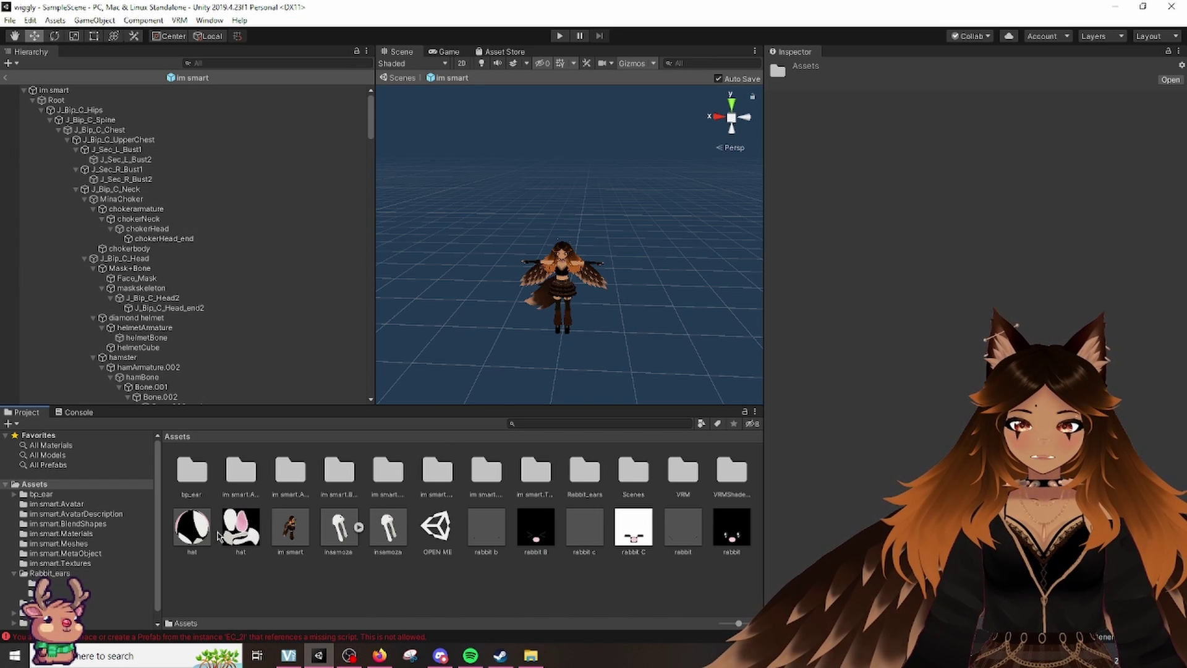
pyautogui.scroll(5, 536, 339)
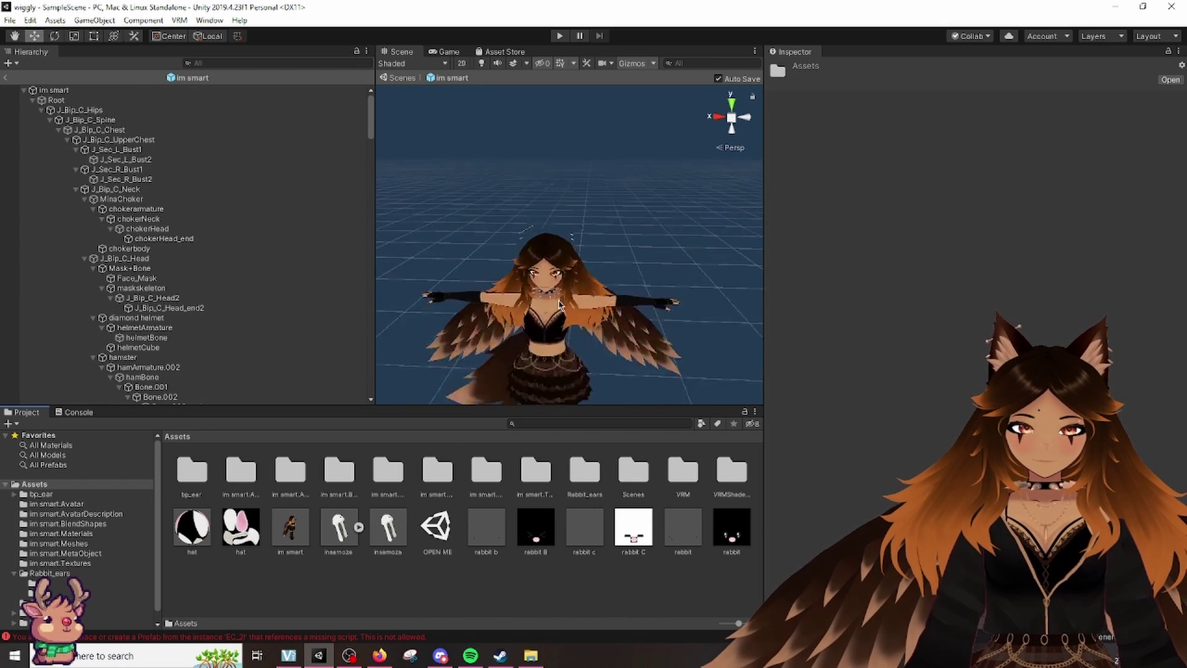
pyautogui.click(357, 525)
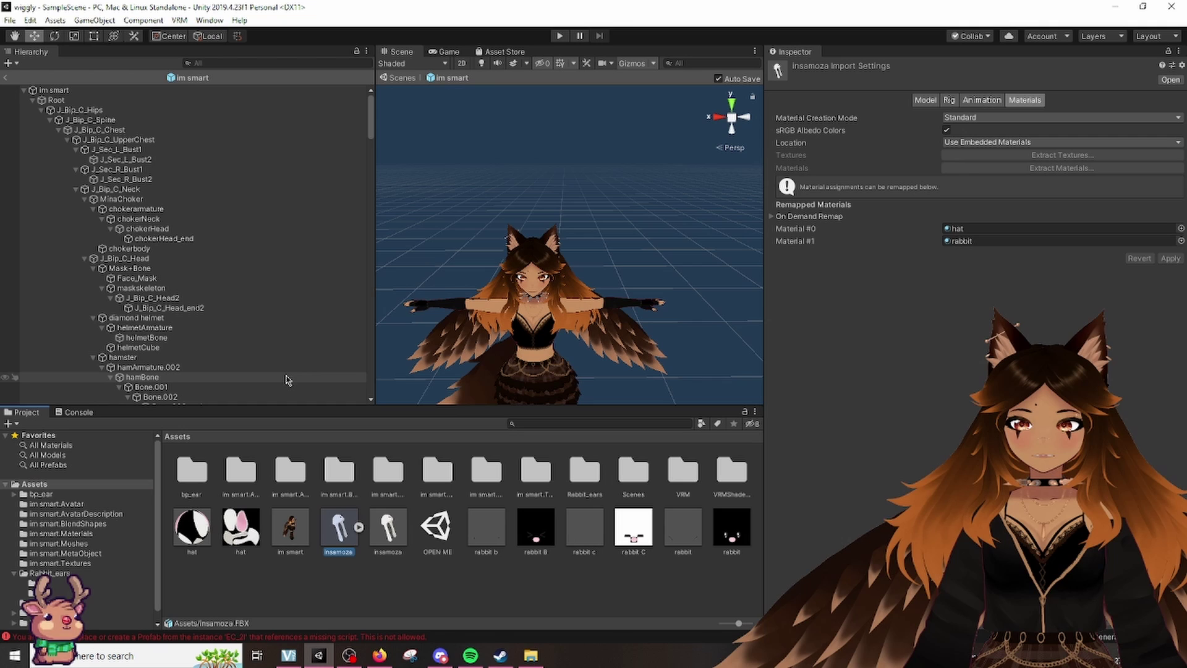
pyautogui.click(7, 77)
# Open the im smart prefab and parent the insamoza hat under J_Bip_C_Head.
pyautogui.rightClick(81, 106)
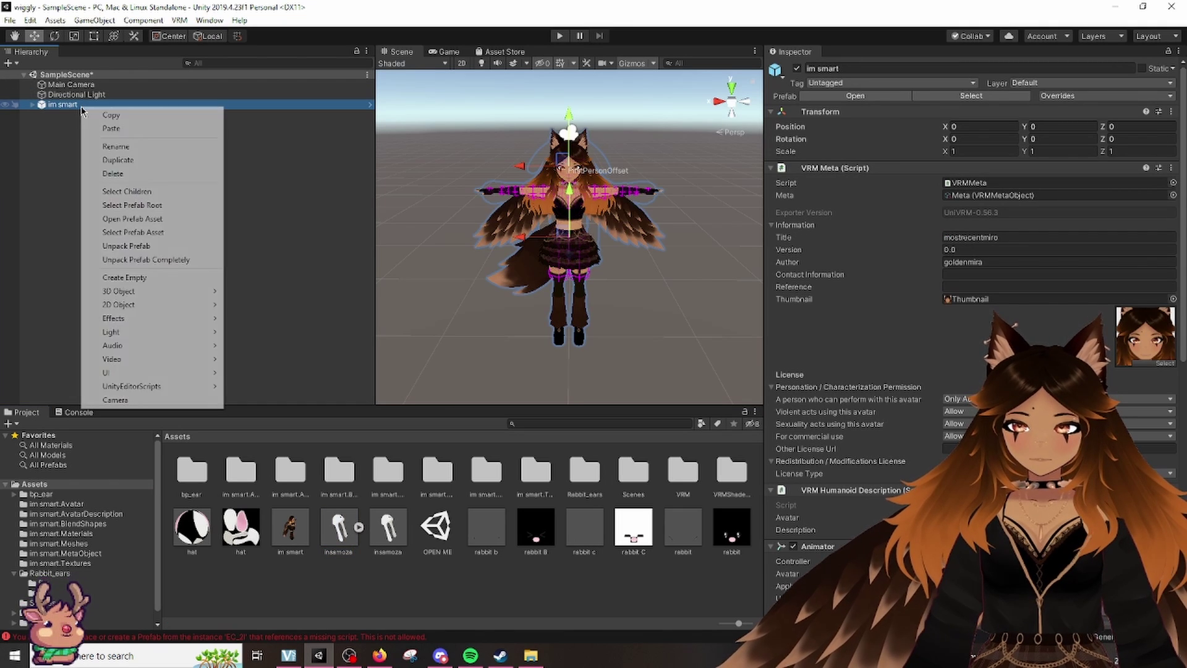
pyautogui.click(160, 219)
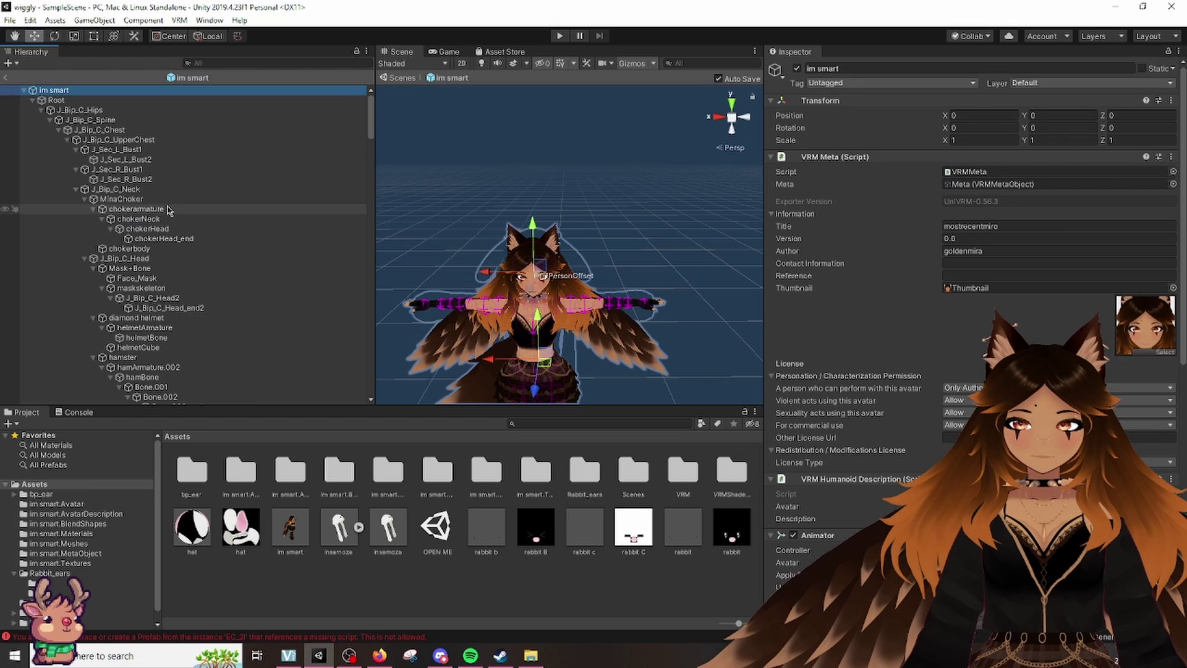
pyautogui.click(342, 528)
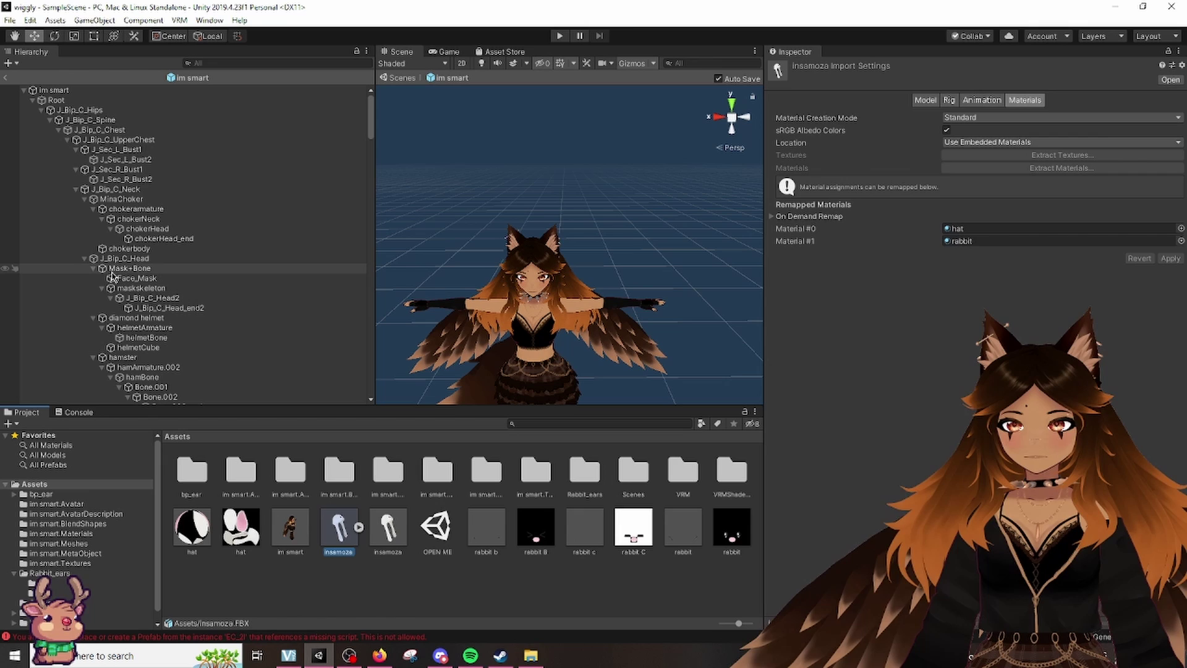
pyautogui.click(149, 259)
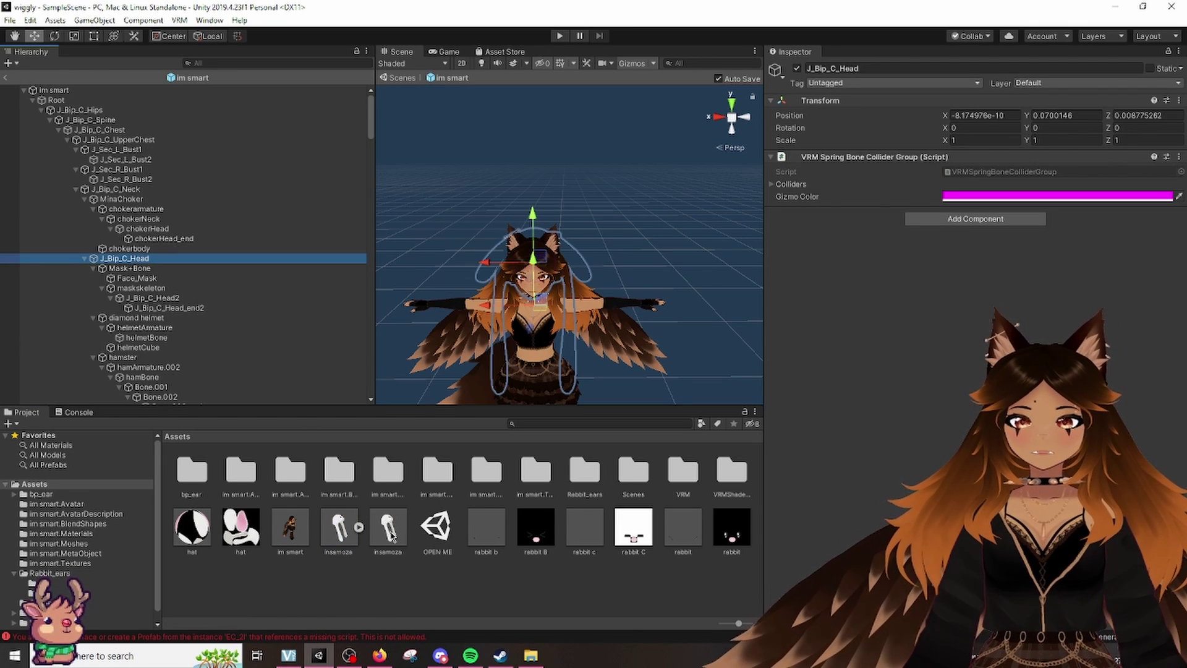
pyautogui.moveTo(165, 262); pyautogui.dragTo(165, 263)
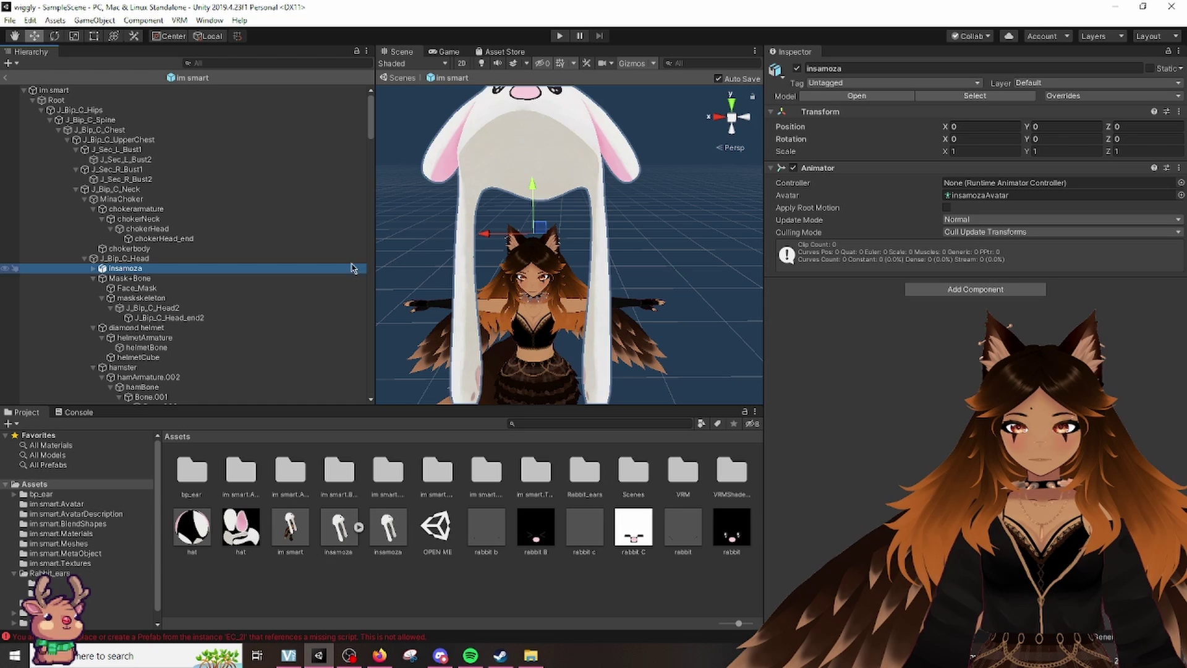
pyautogui.scroll(-3, 573, 297)
pyautogui.scroll(1, 564, 288)
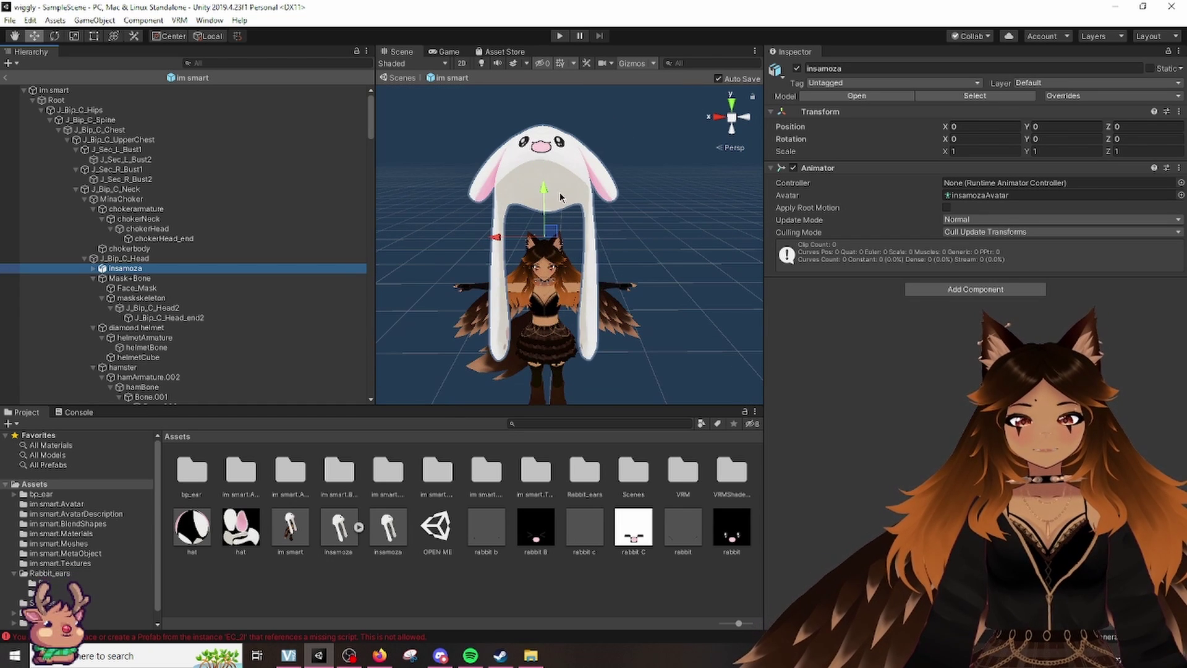
# Scale the hat to 0.8/0.5/0.6 and lower it to Position Y -0.21.
pyautogui.click(982, 152)
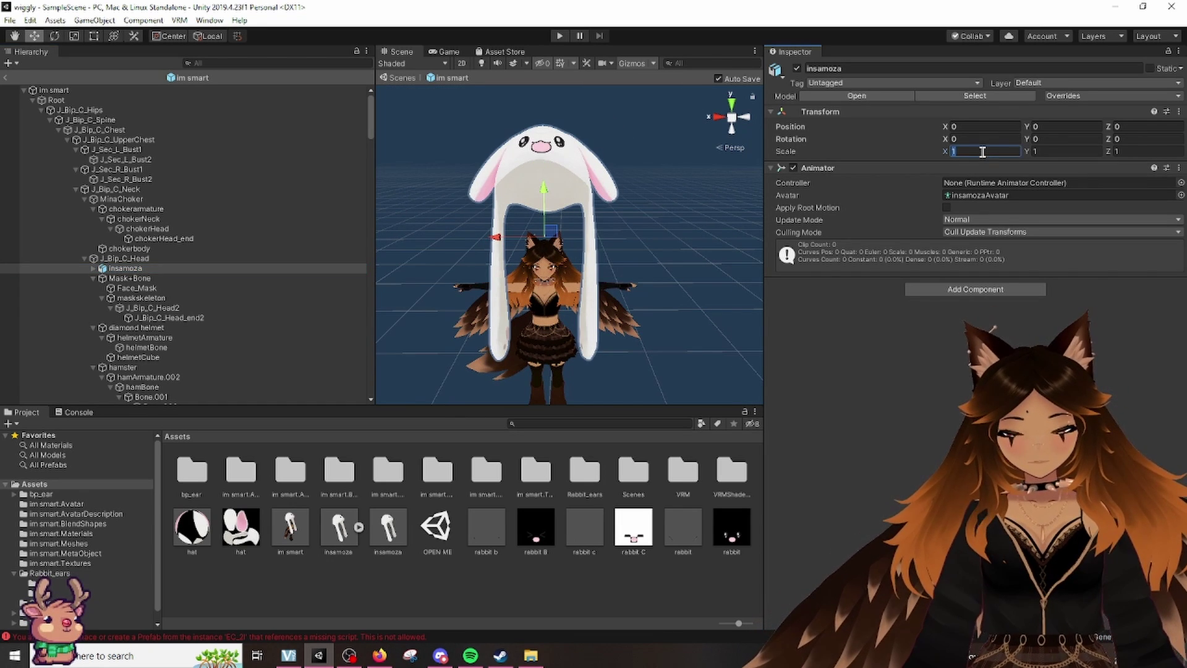
pyautogui.write('0')
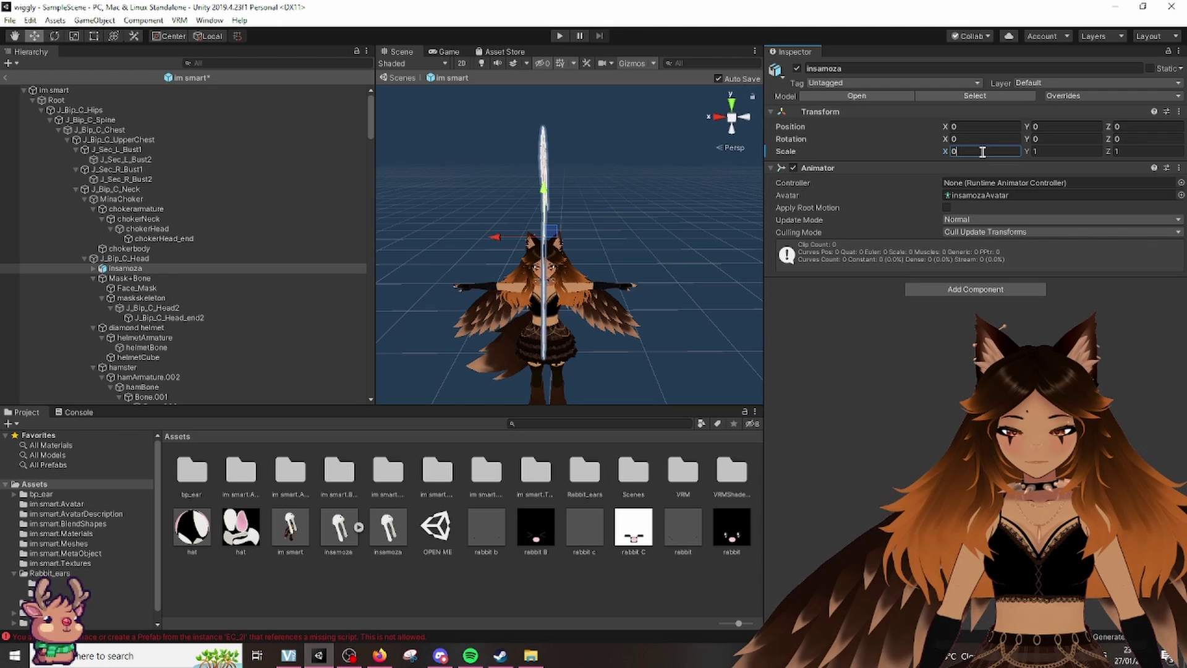
pyautogui.write('.5')
pyautogui.click(1051, 149)
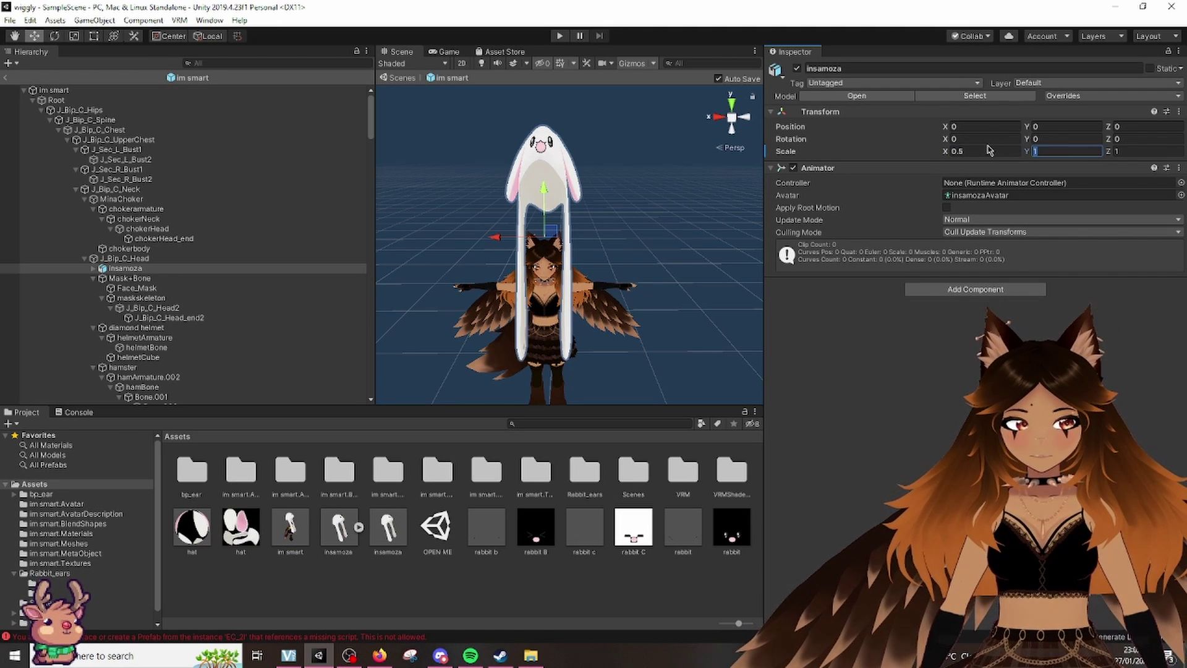
pyautogui.write('0.5')
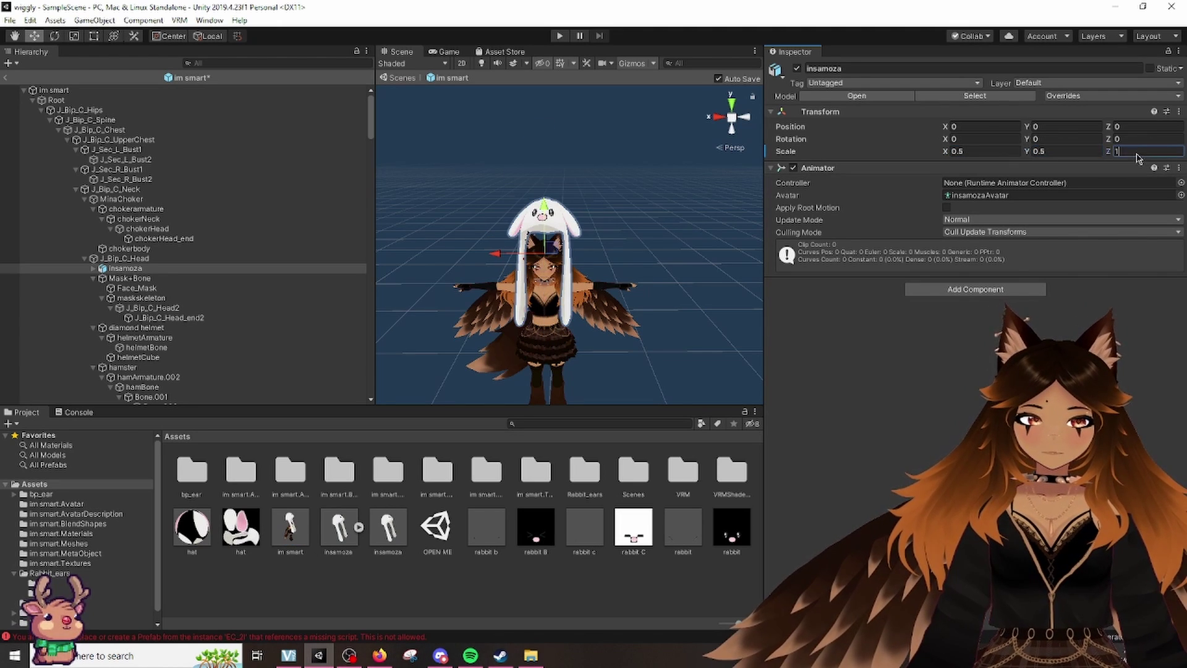
pyautogui.write('0.5')
pyautogui.scroll(5, 525, 228)
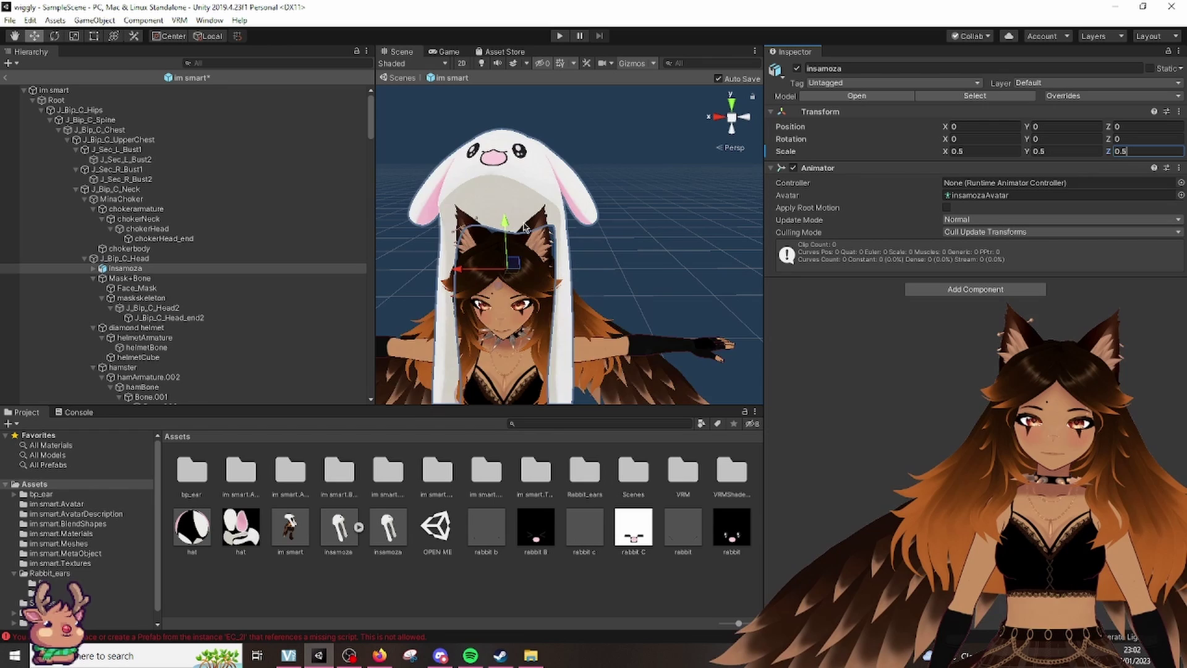
pyautogui.scroll(-5, 524, 228)
pyautogui.moveTo(535, 195)
pyautogui.mouseDown()
pyautogui.moveTo(535, 247)
pyautogui.moveTo(596, 228)
pyautogui.moveTo(602, 253)
pyautogui.moveTo(621, 244)
pyautogui.moveTo(617, 223)
pyautogui.moveTo(593, 232)
pyautogui.mouseUp()
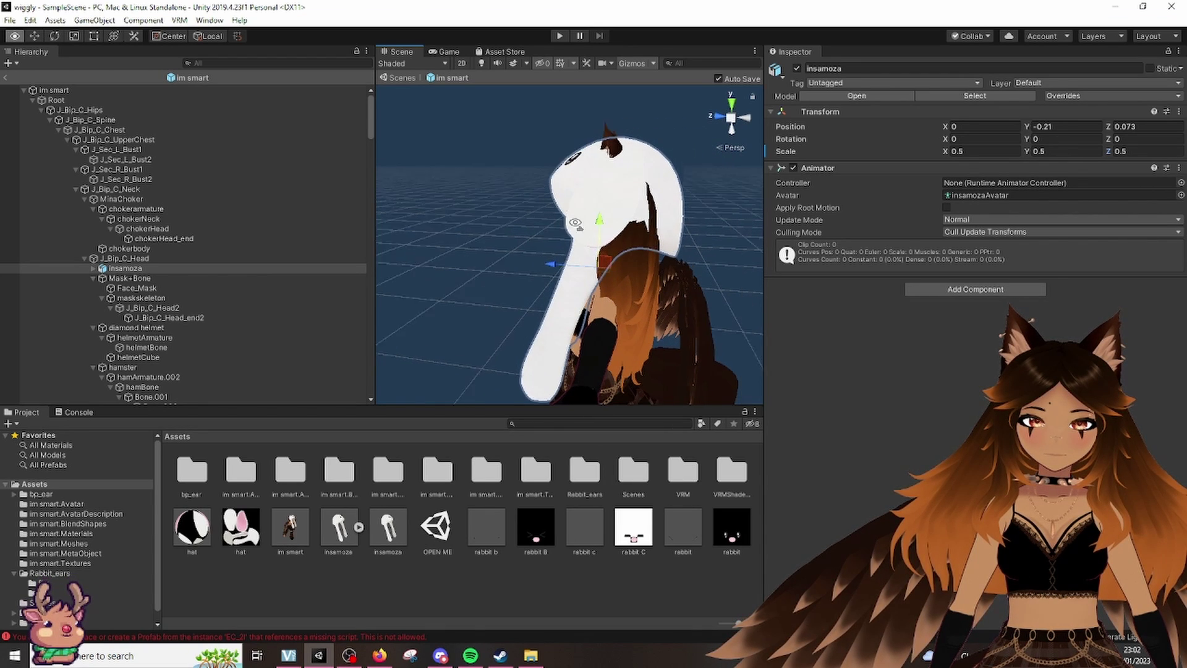
pyautogui.click(1051, 152)
pyautogui.write('0')
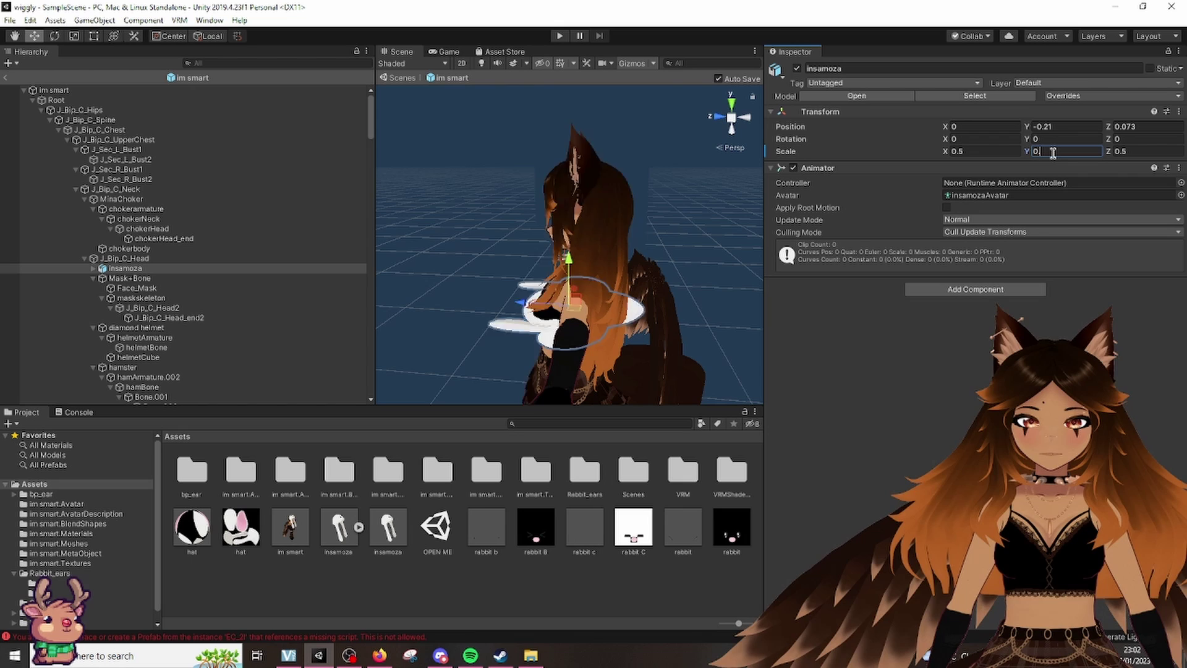
pyautogui.write('.8')
pyautogui.press('BackSpace')
pyautogui.write('5')
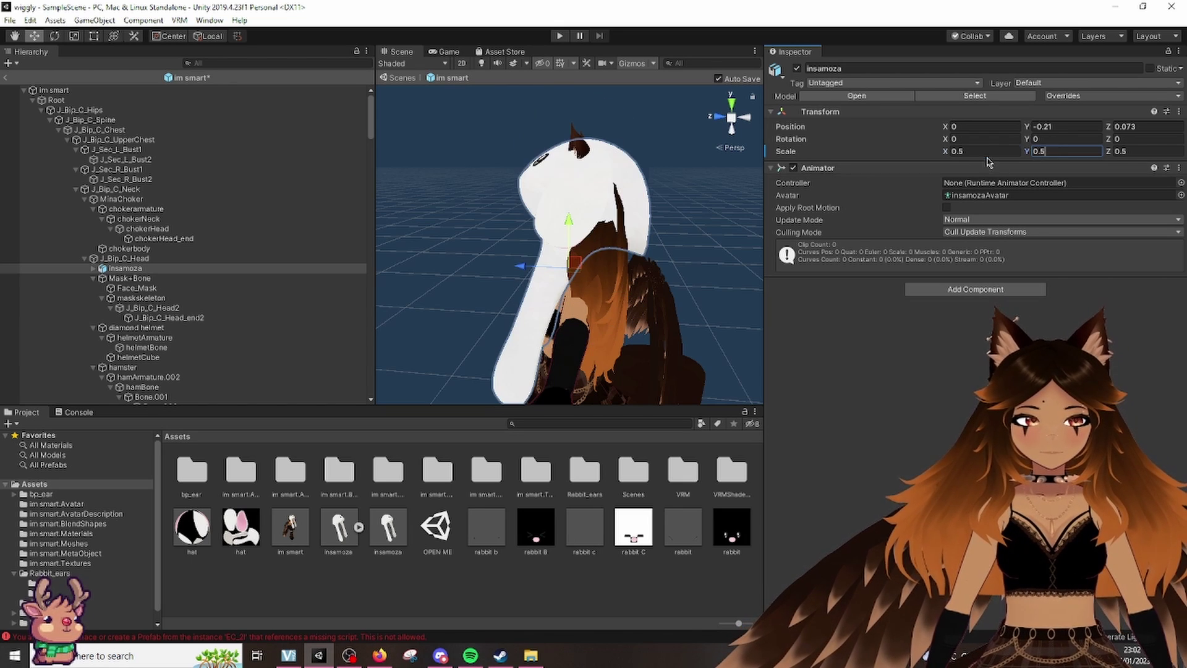
pyautogui.press('BackSpace')
pyautogui.write('8')
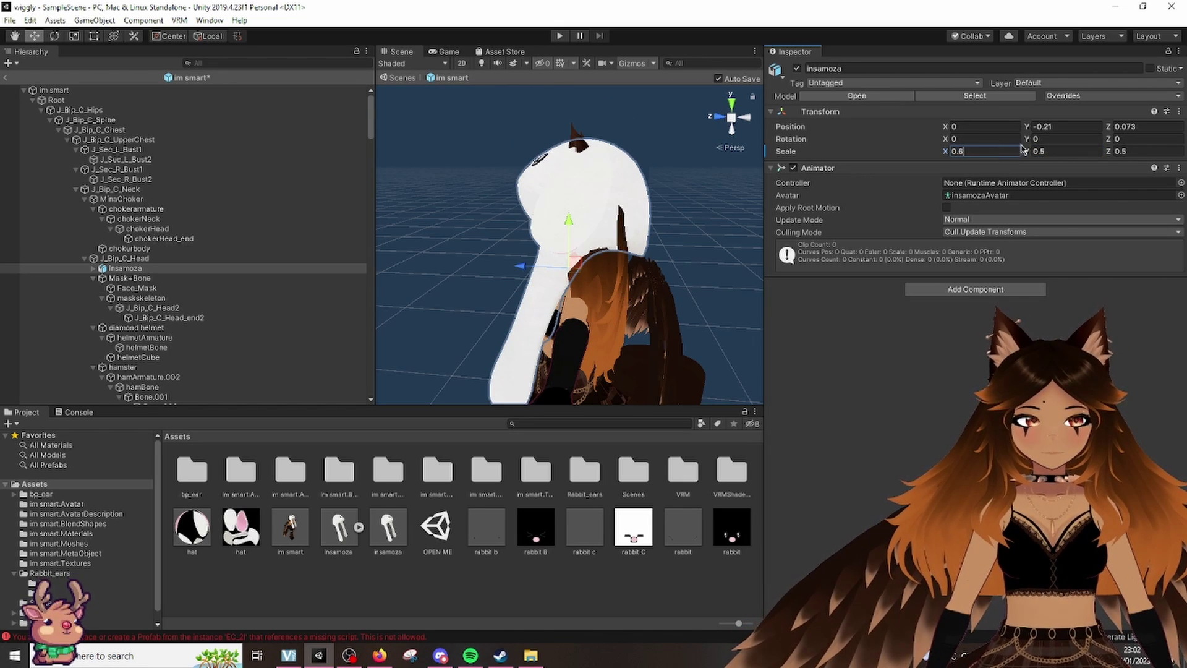
pyautogui.press('BackSpace')
pyautogui.write('7')
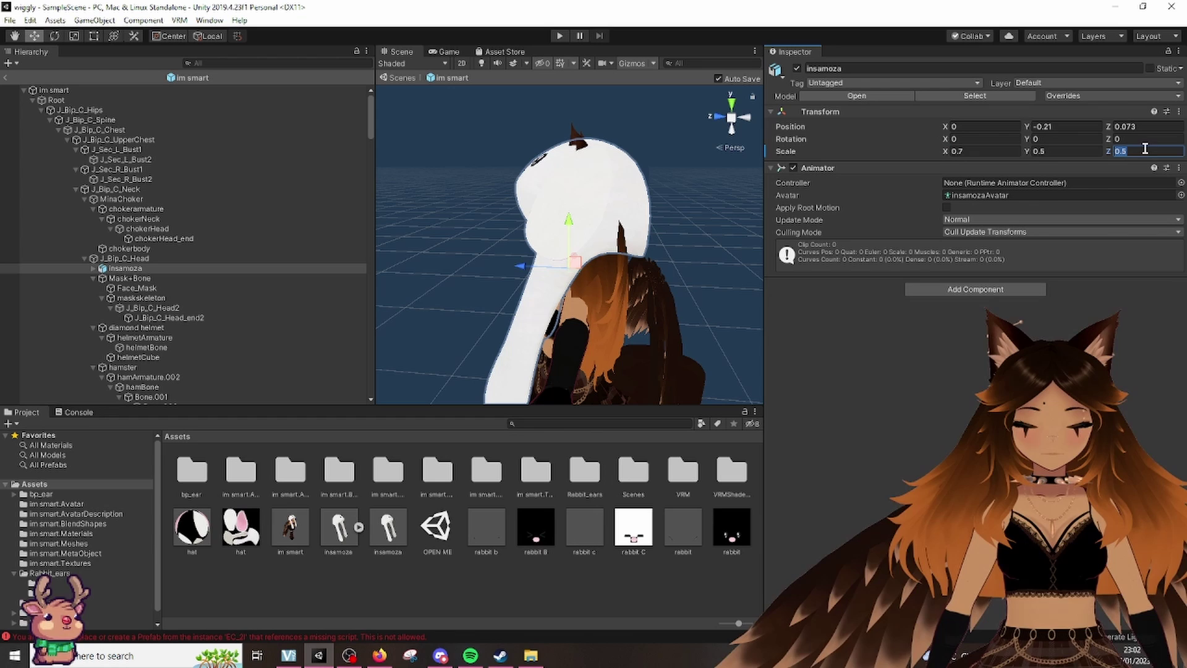
pyautogui.press('BackSpace')
pyautogui.write('8')
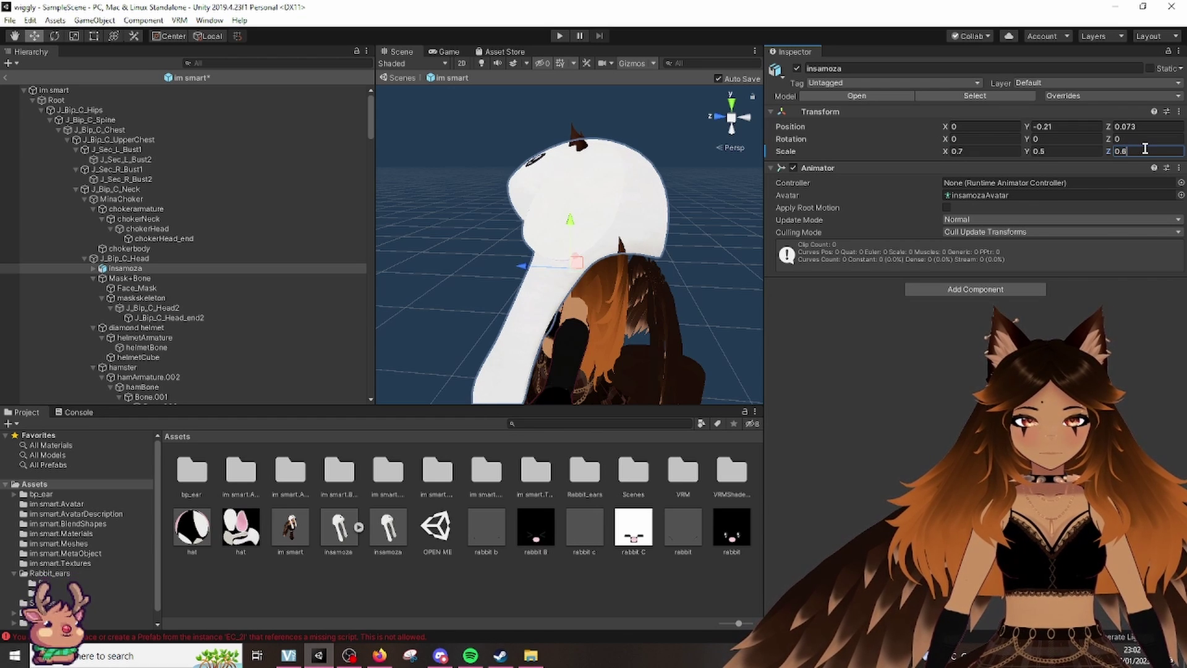
pyautogui.moveTo(714, 186)
pyautogui.keyDown('alt'); pyautogui.mouseDown()
pyautogui.moveTo(674, 270)
pyautogui.moveTo(897, 189)
pyautogui.mouseUp(); pyautogui.keyUp('alt')
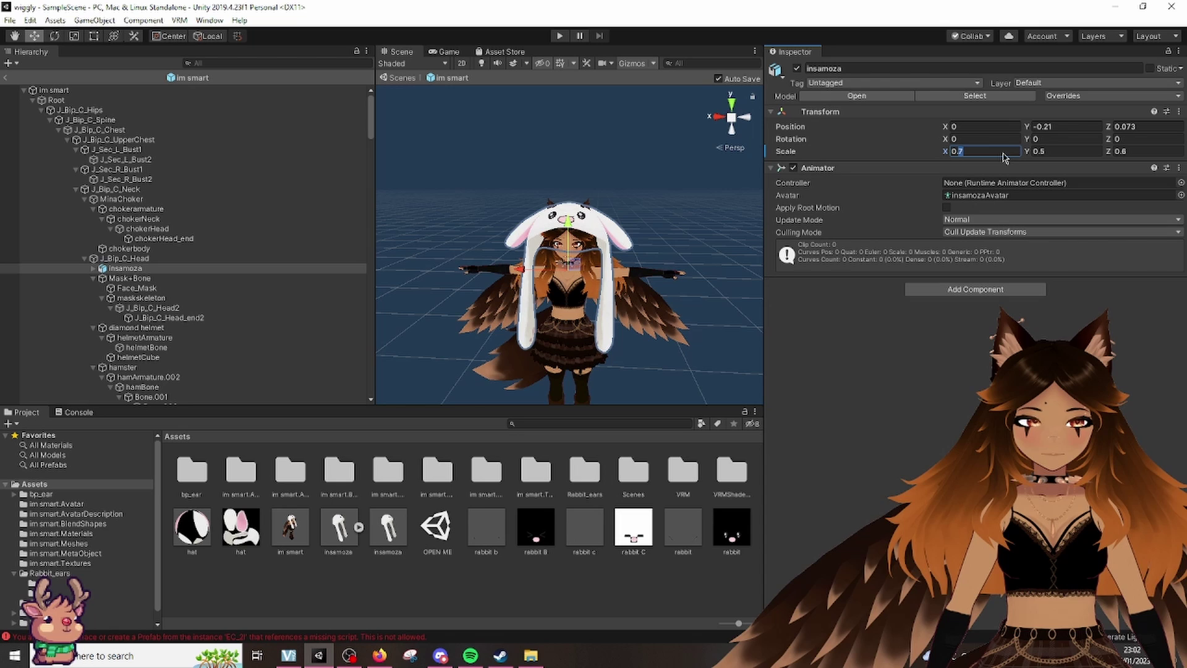
pyautogui.press('BackSpace')
pyautogui.write('8')
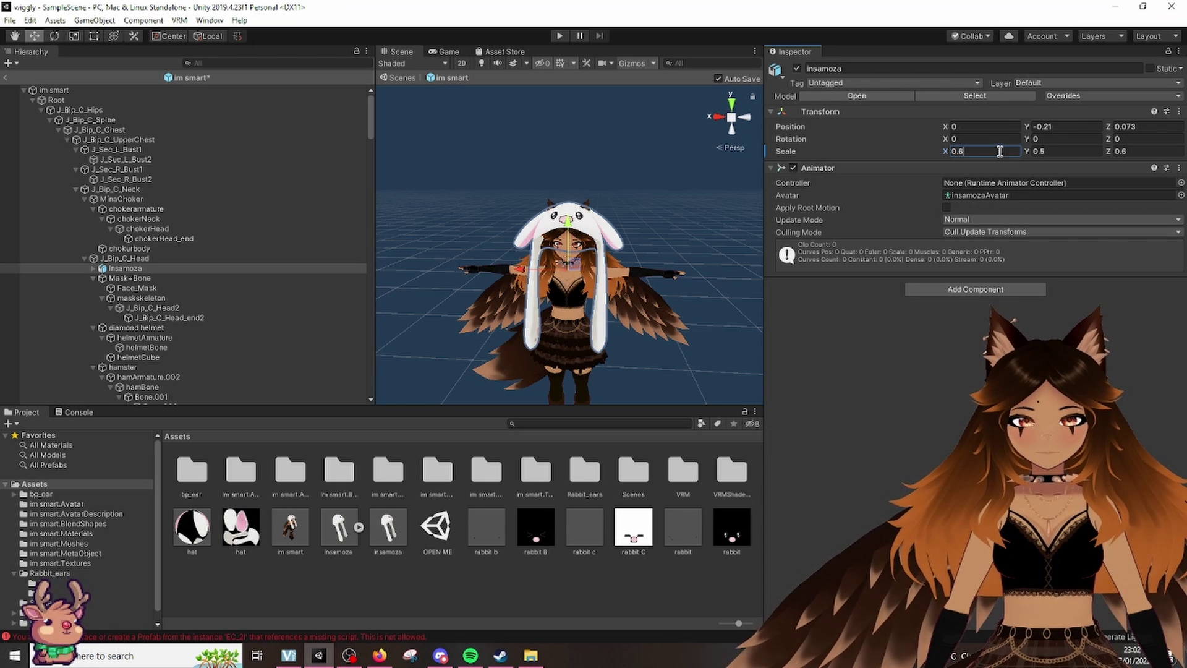
pyautogui.click(681, 222)
pyautogui.scroll(5, 680, 221)
pyautogui.scroll(-4, 680, 221)
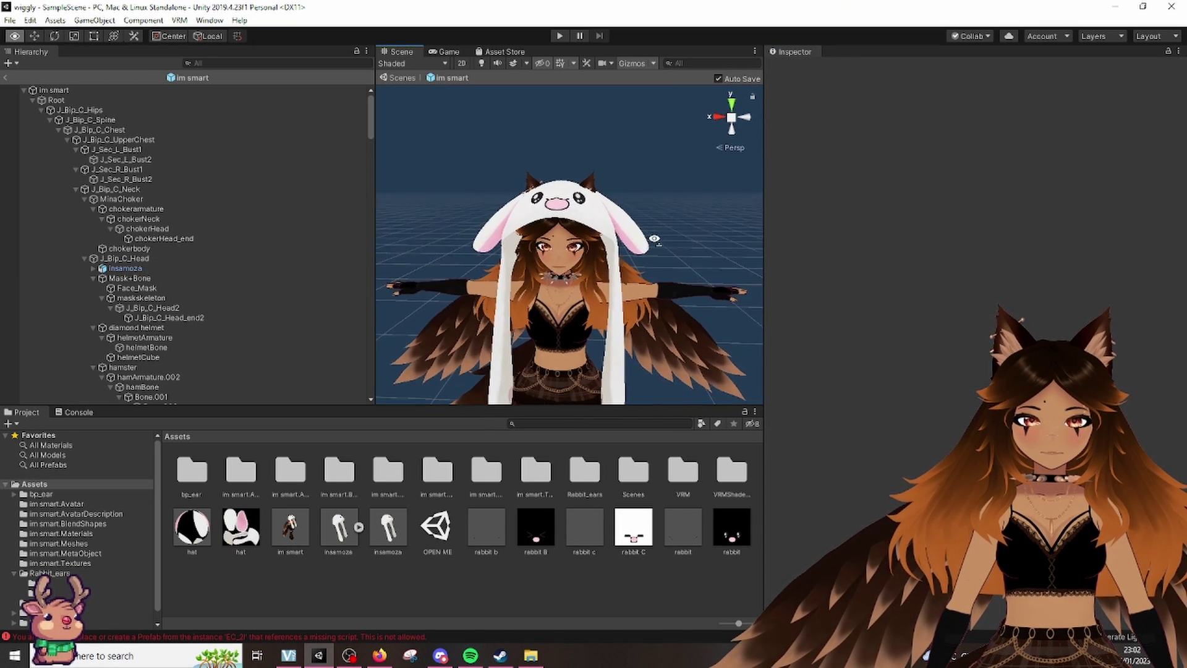
pyautogui.scroll(5, 662, 216)
# Rename the hat's Ear_L_1, Ear_R_1 and Tail_L_1 bones with an 'nh' suffix.
pyautogui.doubleClick(165, 268)
pyautogui.rightClick(167, 268)
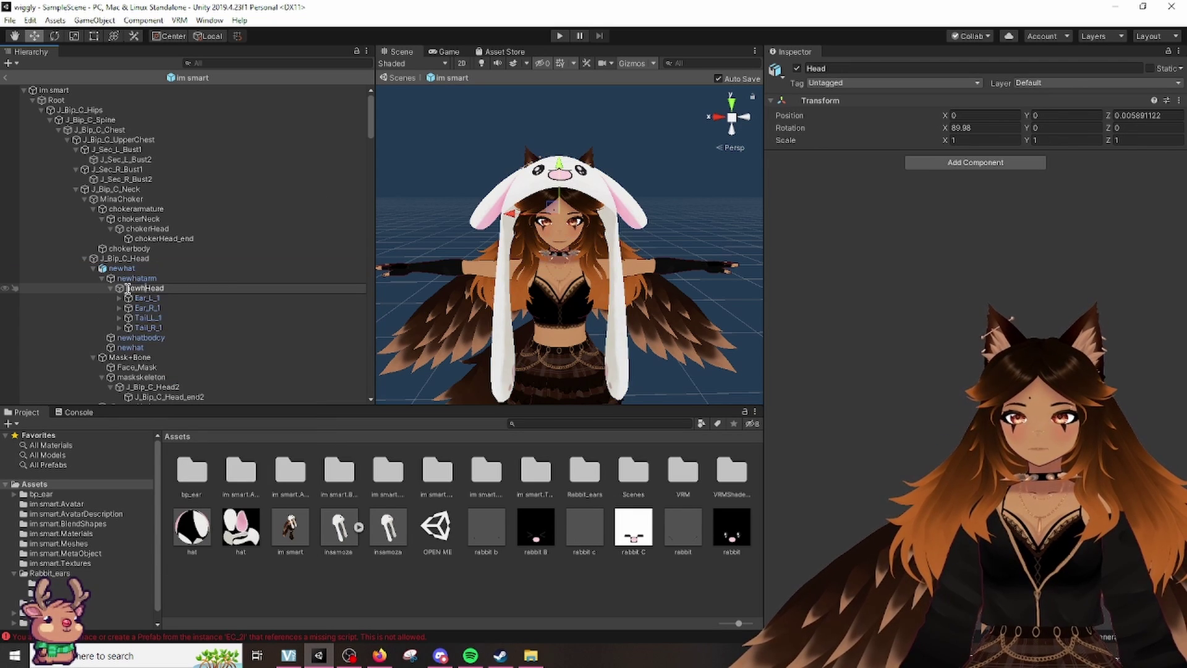
pyautogui.click(145, 298)
pyautogui.rightClick(139, 299)
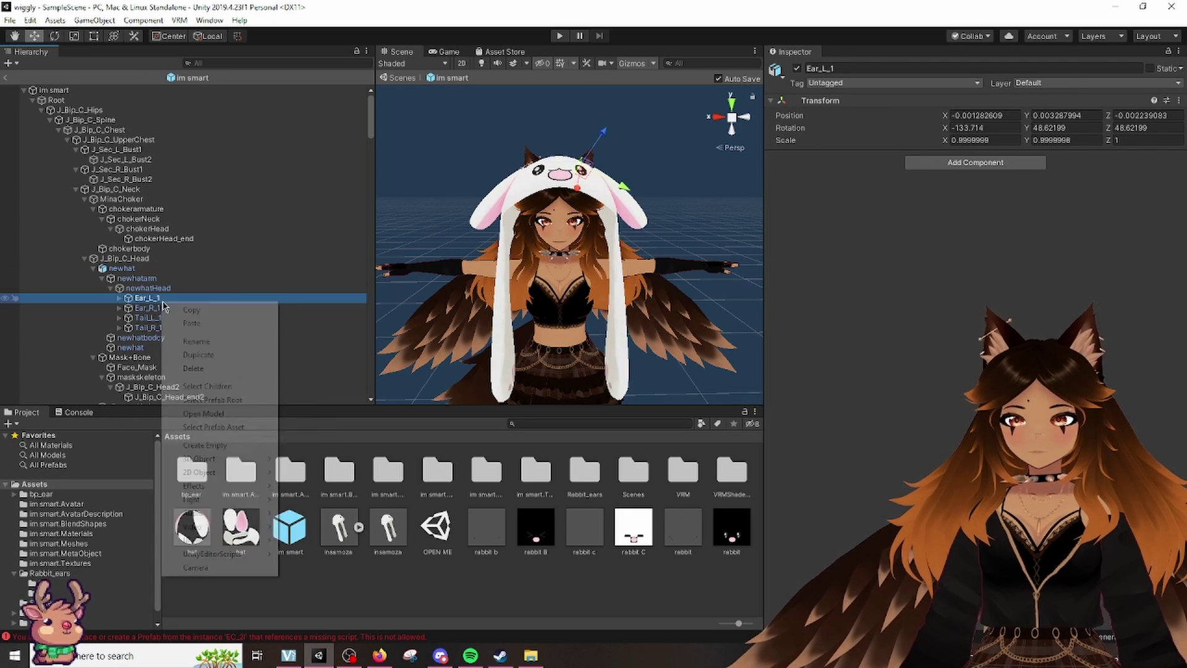
pyautogui.click(196, 341)
pyautogui.press('Escape')
pyautogui.click(144, 308)
pyautogui.rightClick(147, 310)
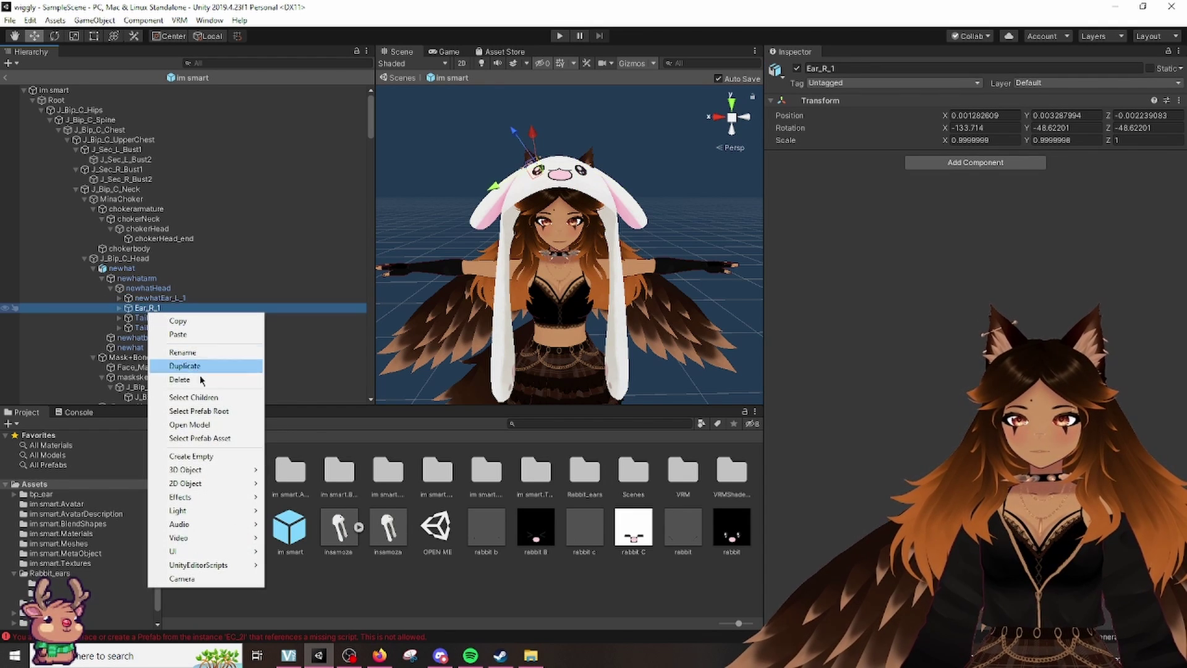
pyautogui.click(196, 347)
pyautogui.press('Escape')
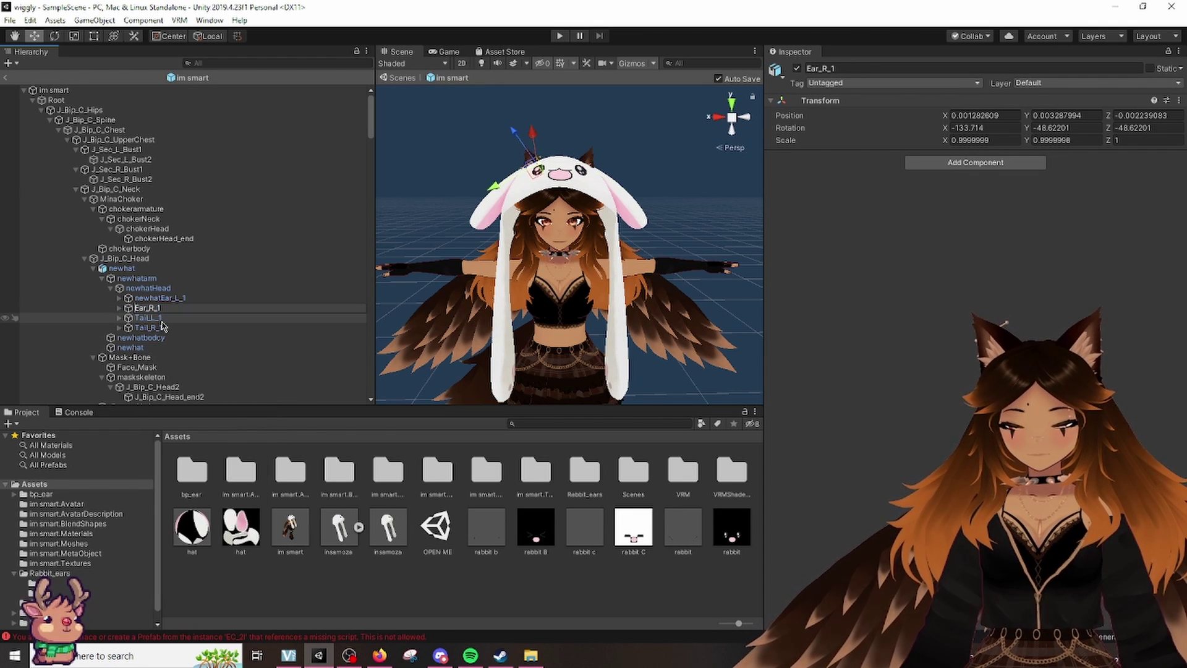
pyautogui.click(161, 307)
pyautogui.write('newhat')
pyautogui.click(152, 317)
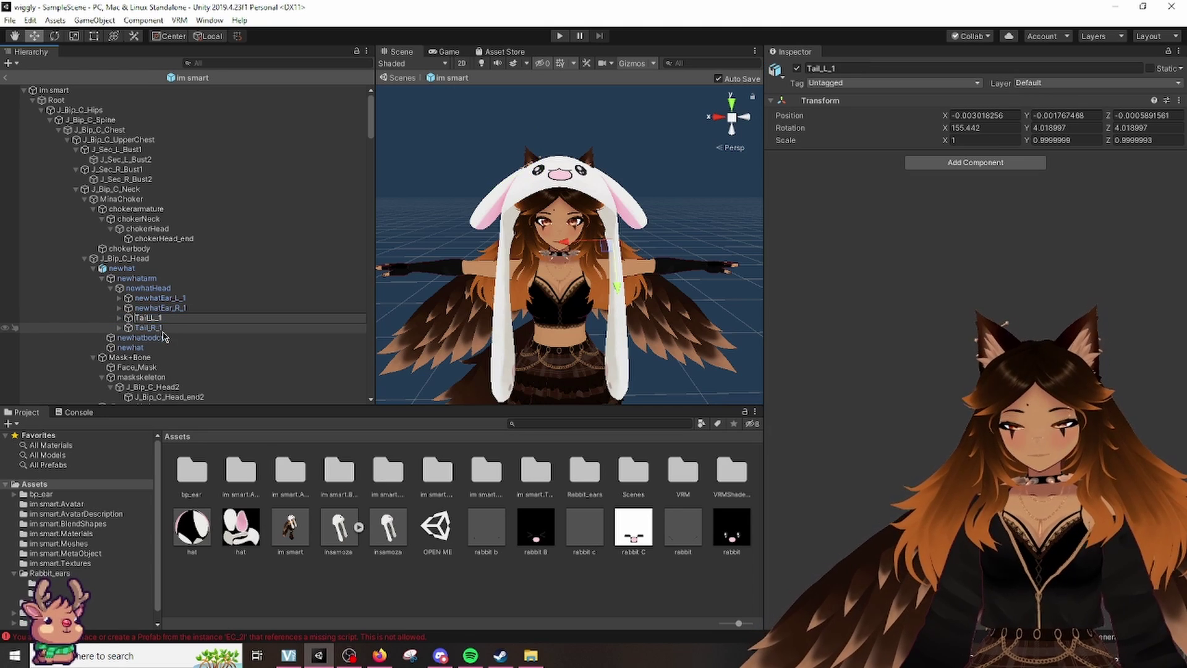
pyautogui.write('newhat')
pyautogui.press('Return')
# Rename the remaining ear and tail bones (Ear_L_3nh, Tail_R_3nh, Ear_R_3nh), then select newhat.
pyautogui.rightClick(194, 305)
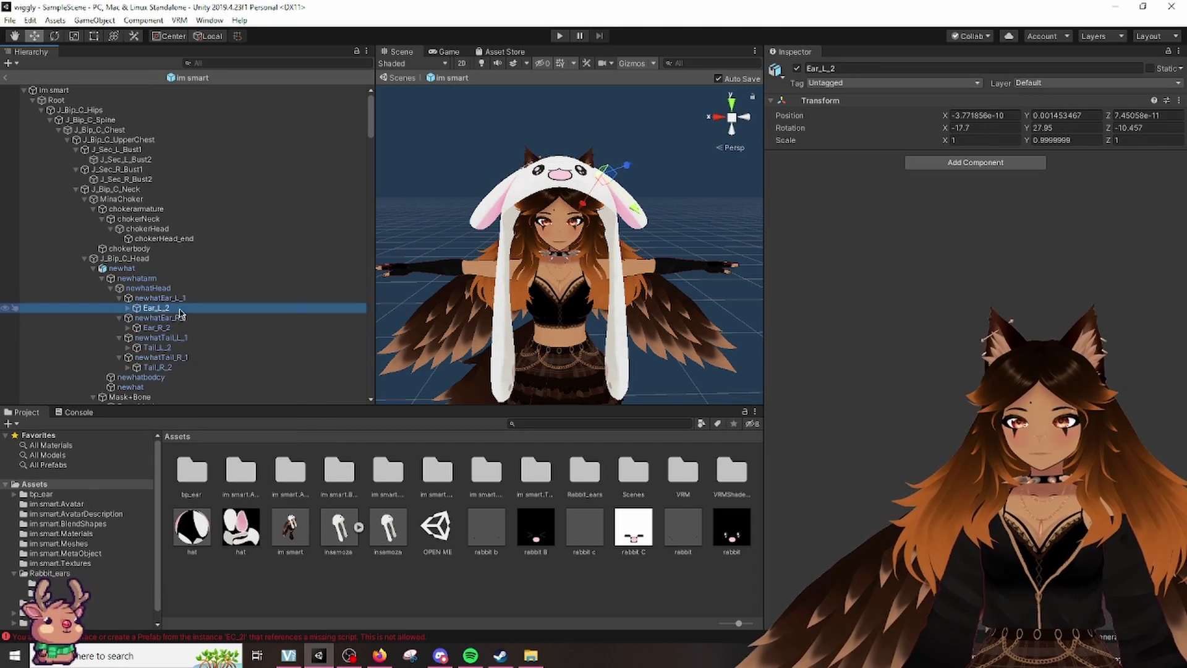
pyautogui.click(203, 318)
pyautogui.write('nh')
pyautogui.press('Return')
pyautogui.scroll(-3, 203, 323)
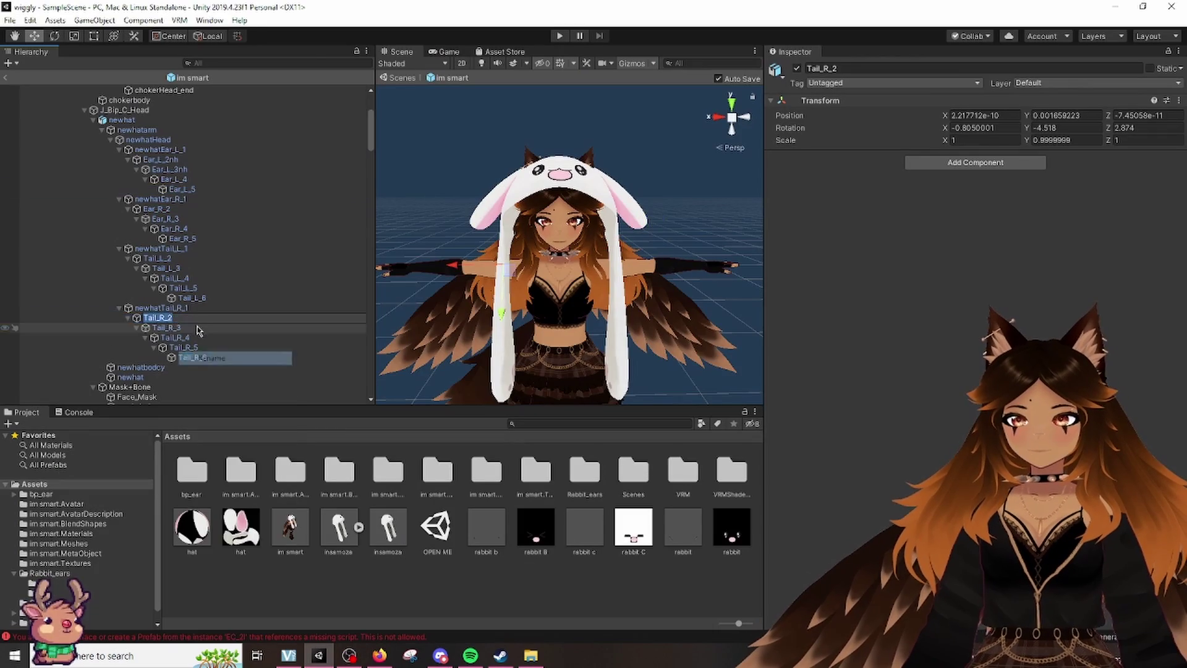
pyautogui.click(172, 327)
pyautogui.press('F2')
pyautogui.write('nh')
pyautogui.press('Return')
pyautogui.write('nh')
pyautogui.press('Return')
pyautogui.rightClick(202, 278)
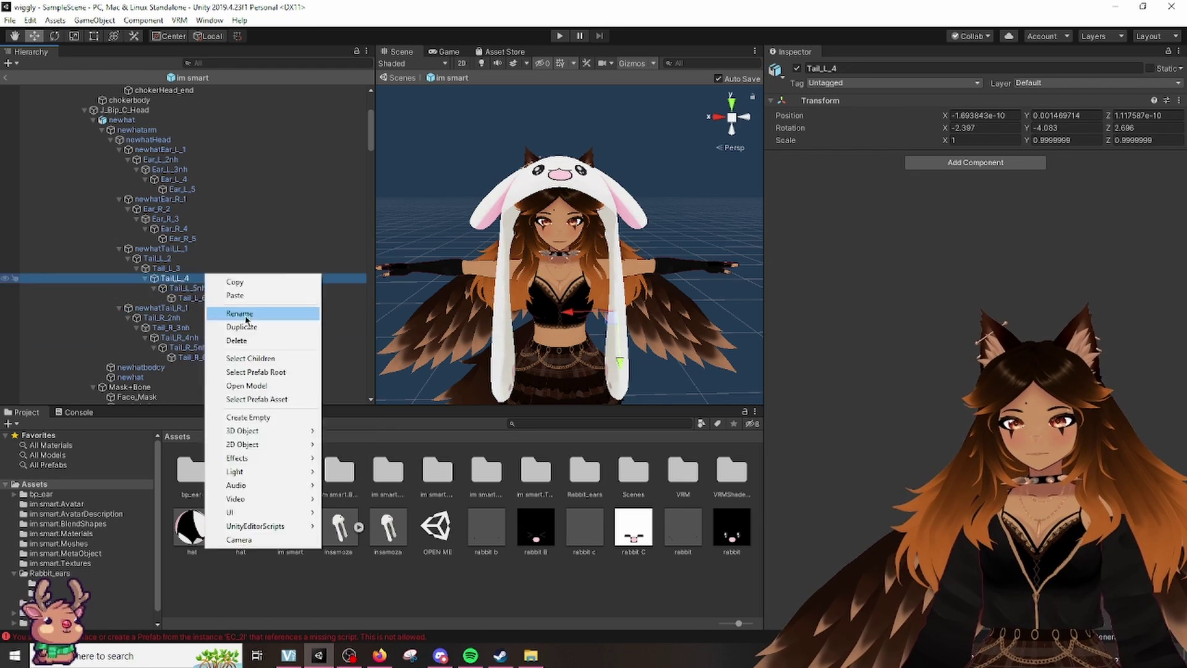
pyautogui.press('Escape')
pyautogui.rightClick(200, 266)
pyautogui.click(213, 296)
pyautogui.write('nh')
pyautogui.press('Return')
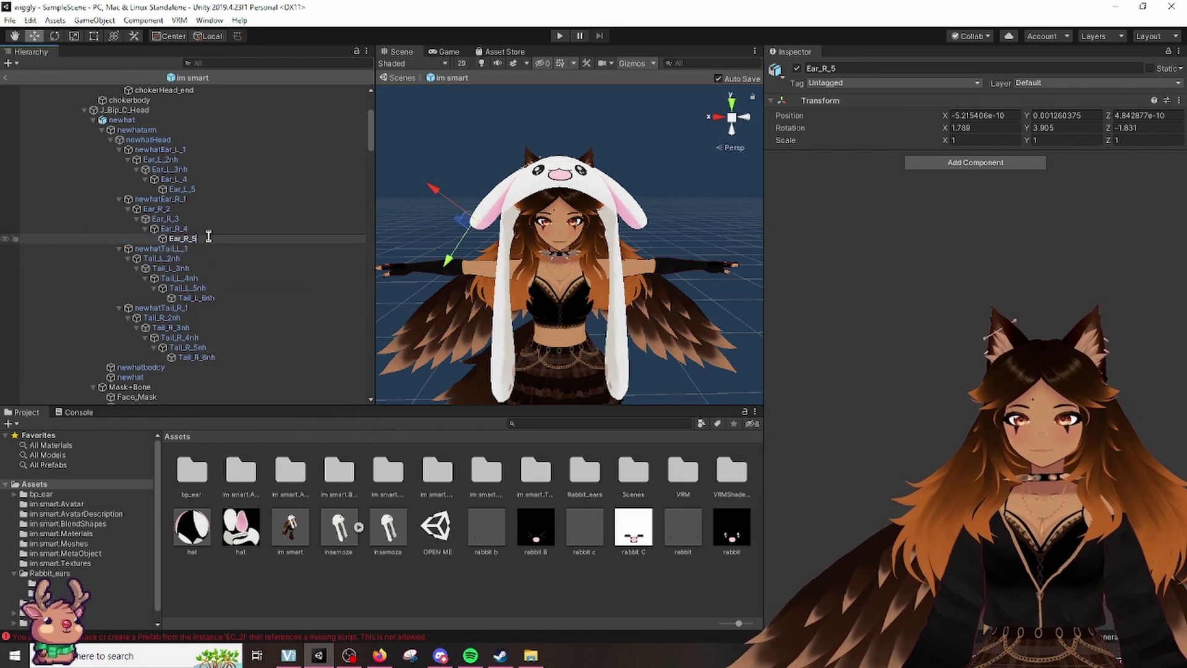
pyautogui.click(172, 218)
pyautogui.write('nh')
pyautogui.press('Return')
pyautogui.press('Up')
pyautogui.press('Up')
pyautogui.press('Up')
pyautogui.press('Up')
pyautogui.press('Up')
pyautogui.press('Up')
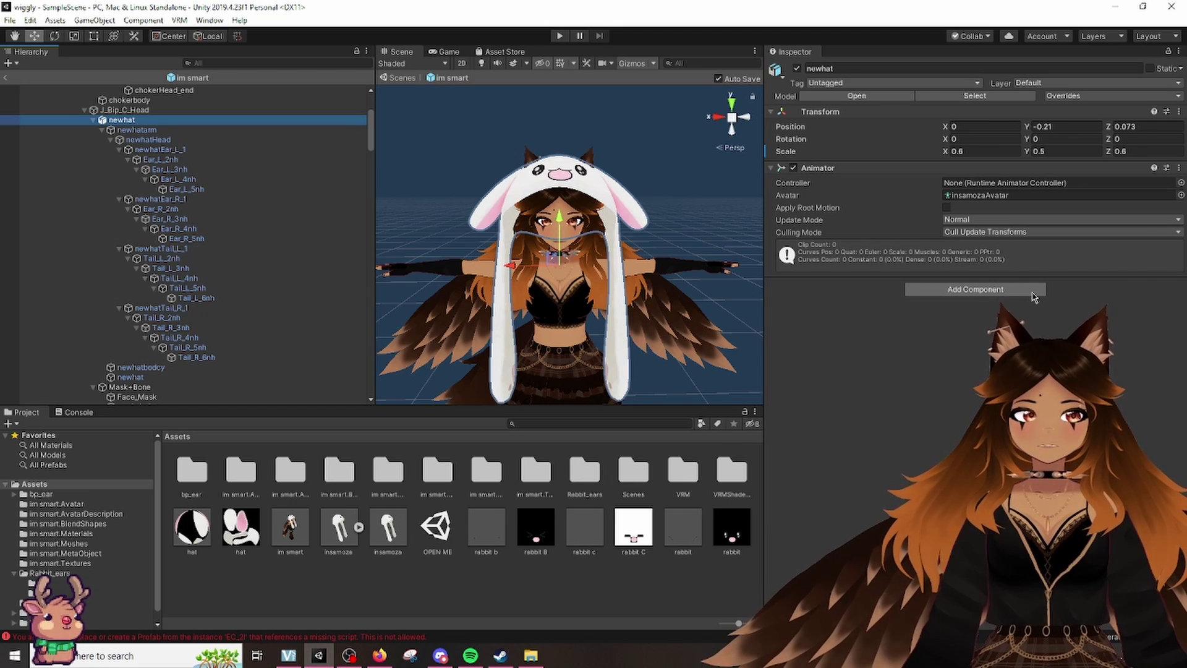
# Add a VRM Spring Bone component to newhat and expand its Root Bones list.
pyautogui.click(1030, 298)
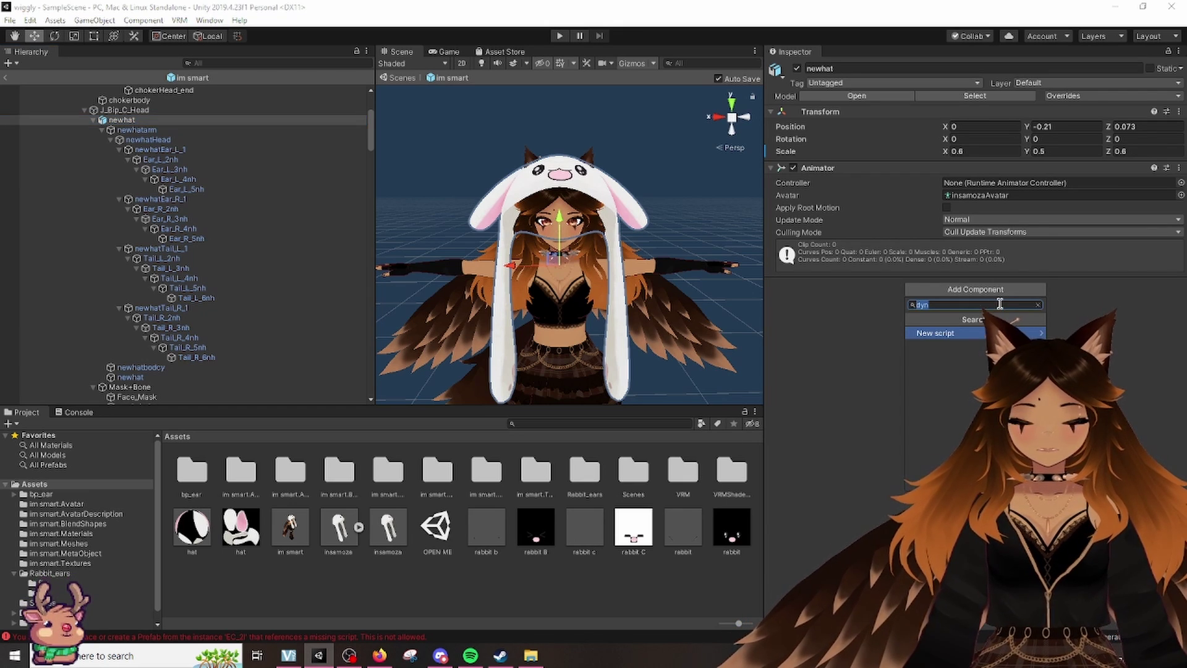
pyautogui.write('vrm')
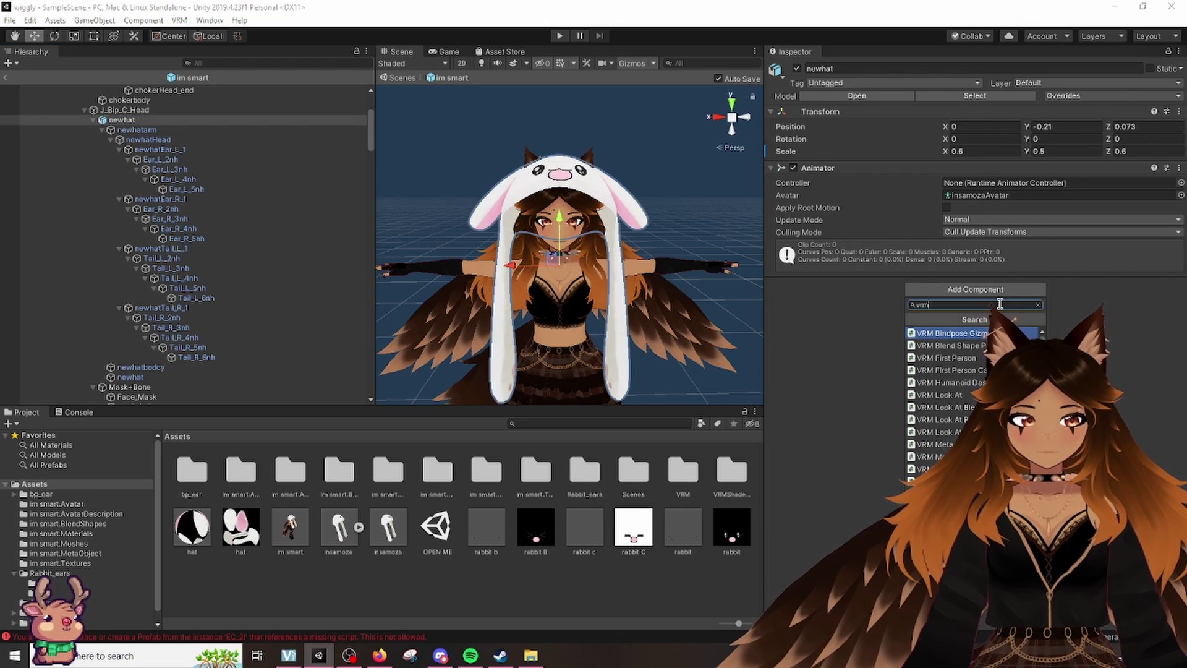
pyautogui.write('spri')
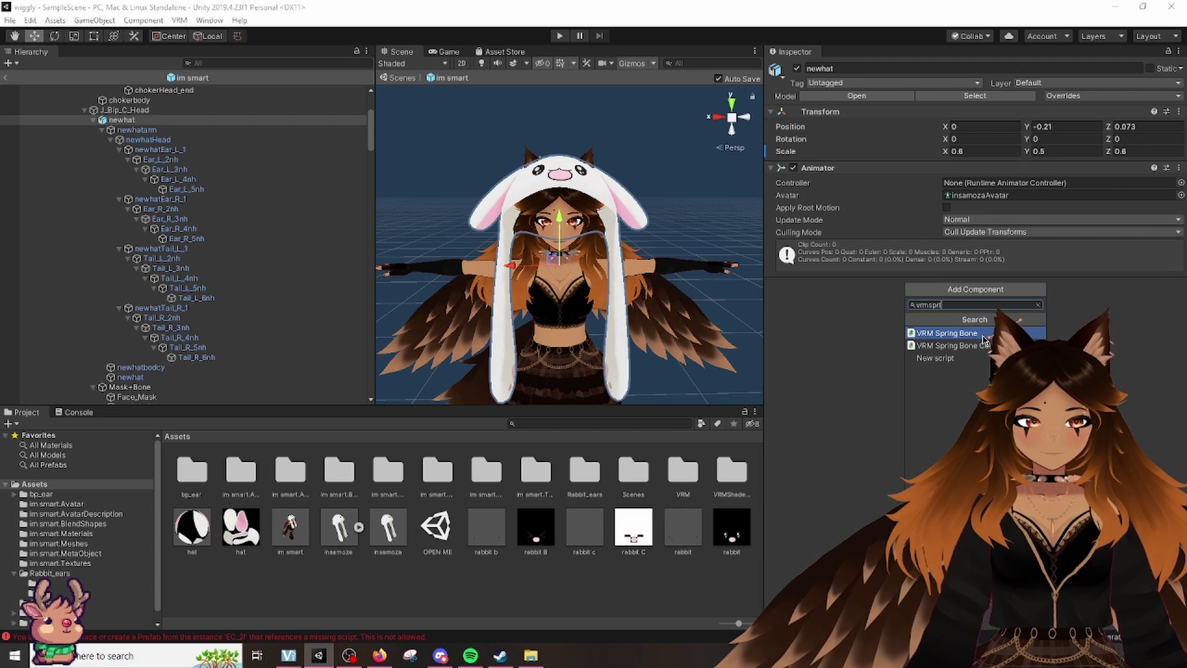
pyautogui.click(986, 335)
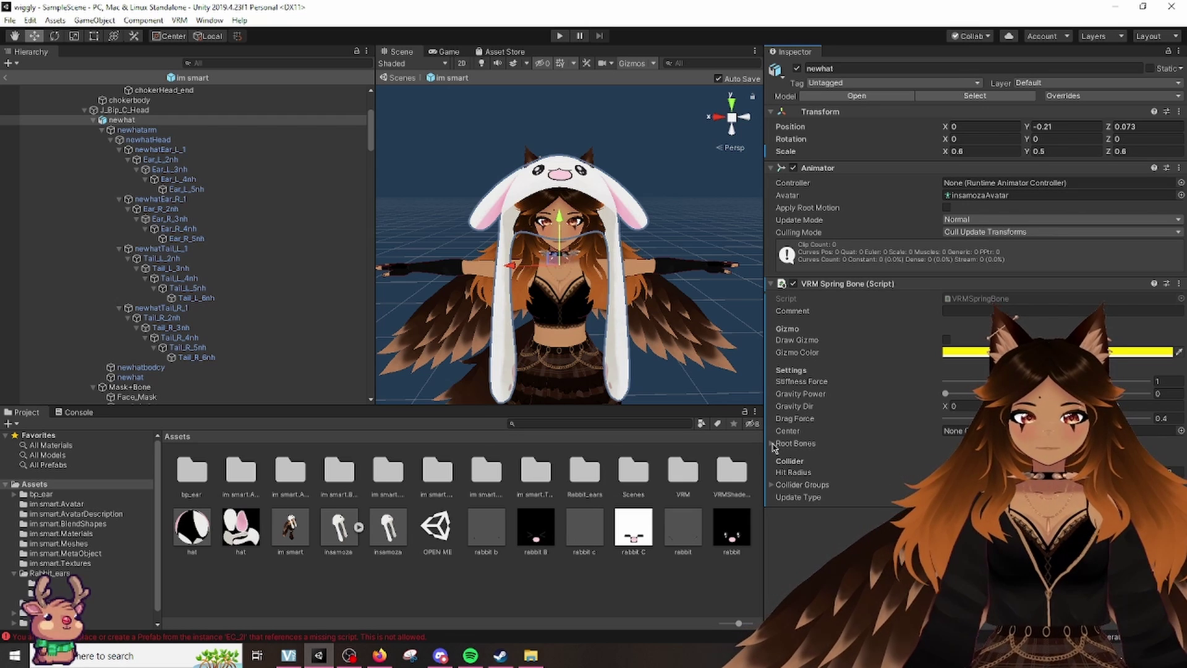
pyautogui.click(772, 444)
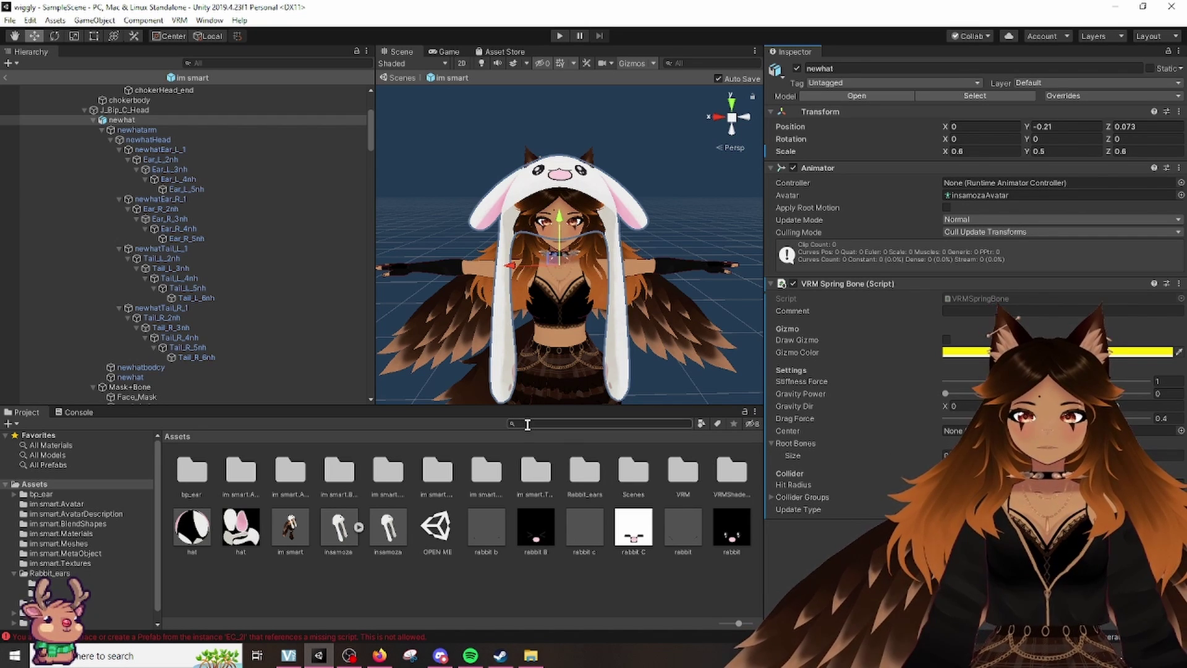
pyautogui.click(190, 161)
pyautogui.click(191, 178)
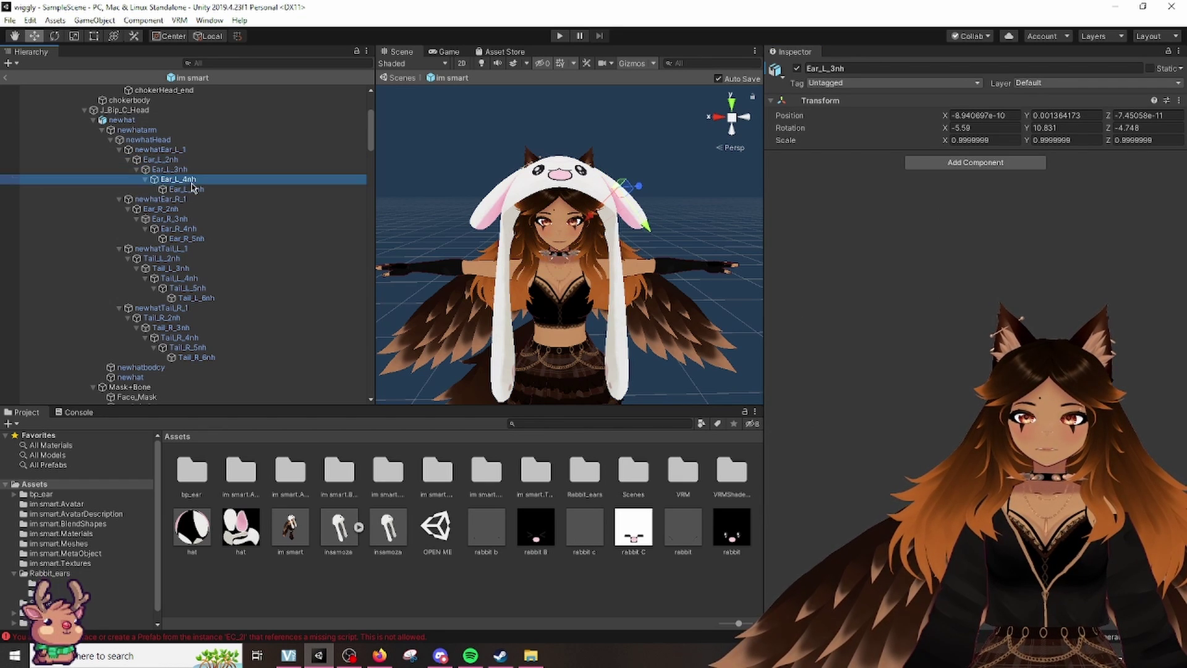
pyautogui.click(196, 219)
pyautogui.click(204, 239)
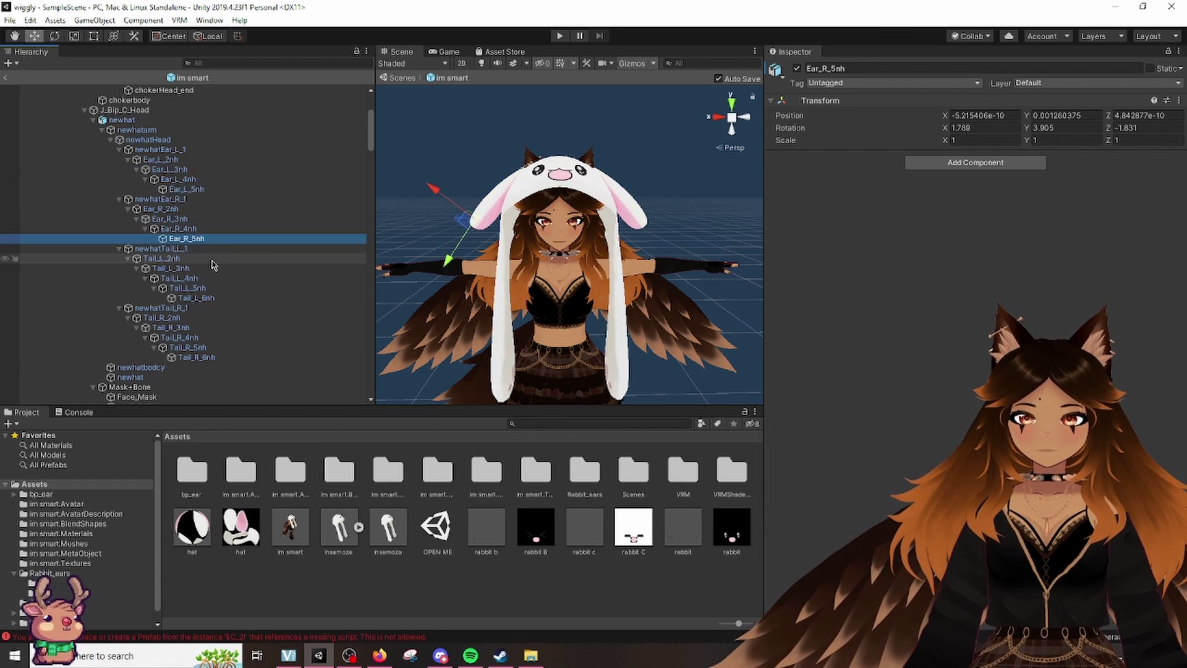
pyautogui.click(211, 260)
pyautogui.click(219, 278)
pyautogui.click(189, 287)
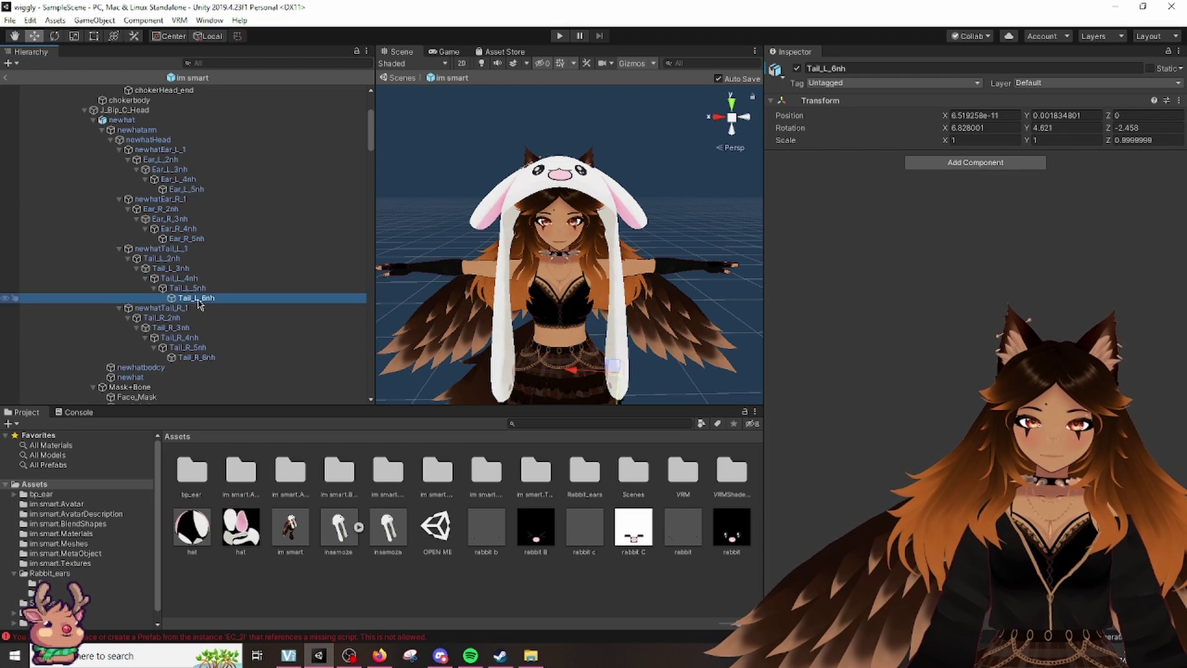
pyautogui.click(197, 357)
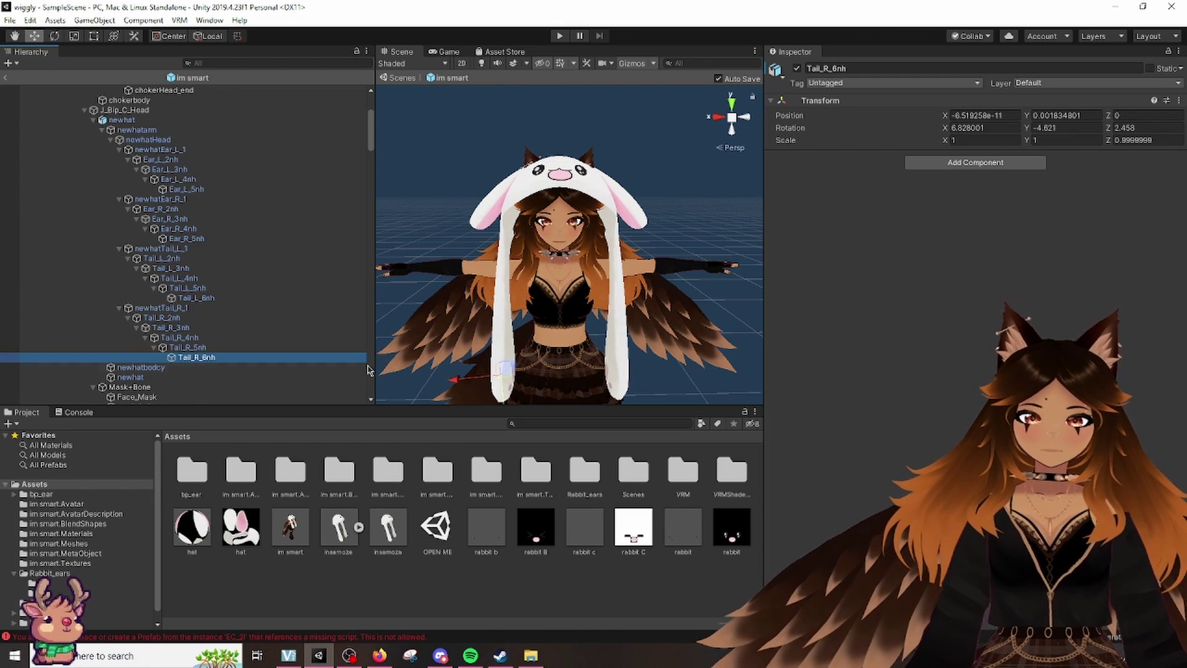
pyautogui.click(191, 346)
pyautogui.click(192, 328)
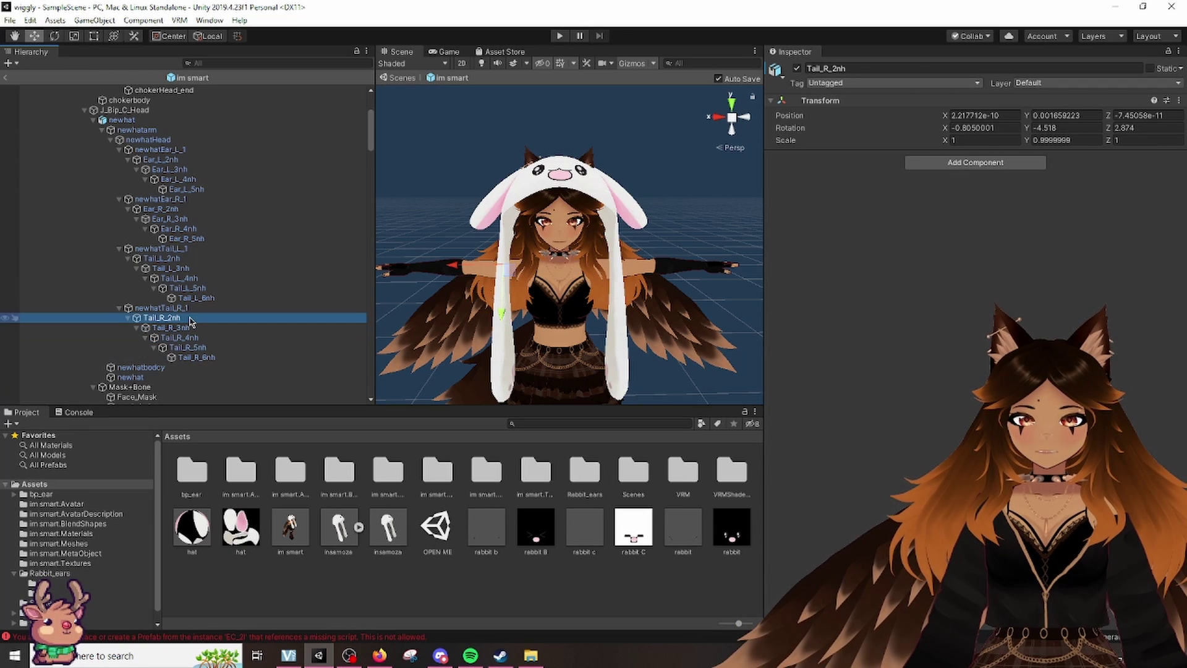
pyautogui.click(202, 289)
pyautogui.press('Up')
pyautogui.press('Up')
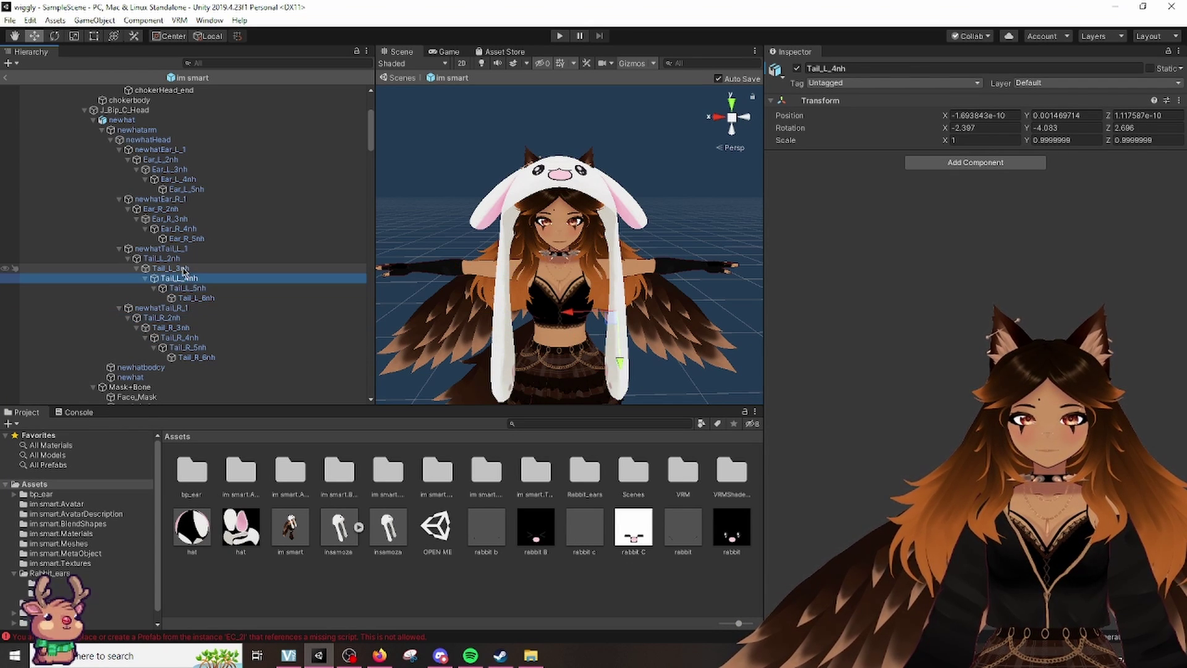
pyautogui.press('Up')
pyautogui.press('Up')
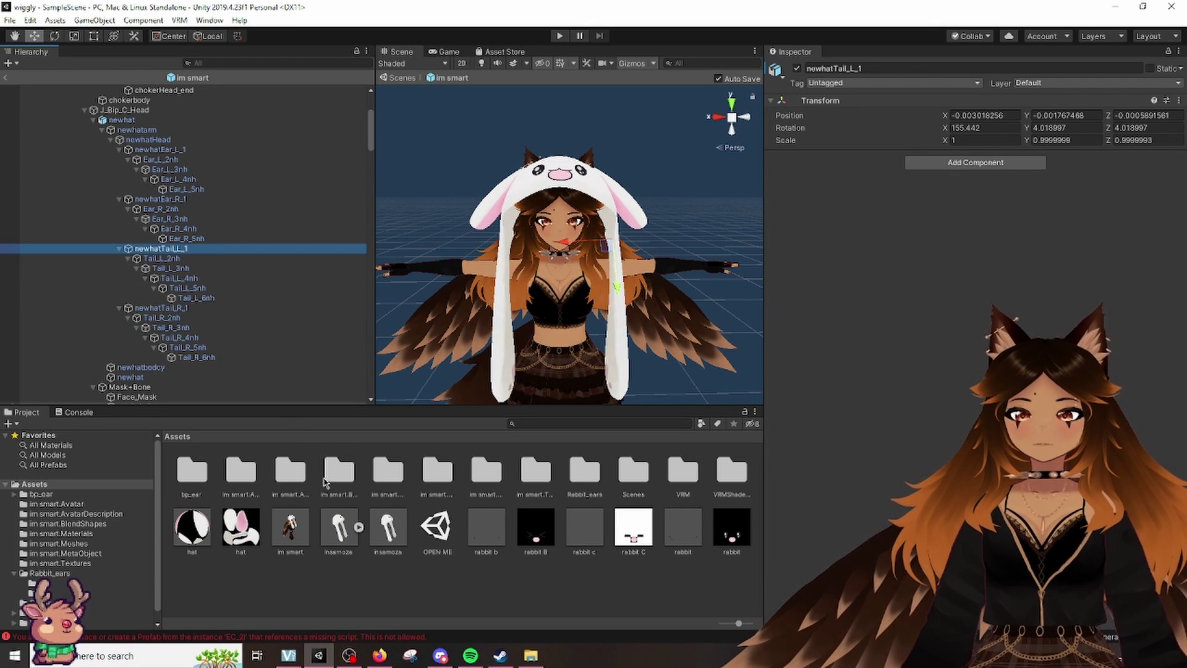
pyautogui.scroll(2, 278, 232)
pyautogui.click(278, 147)
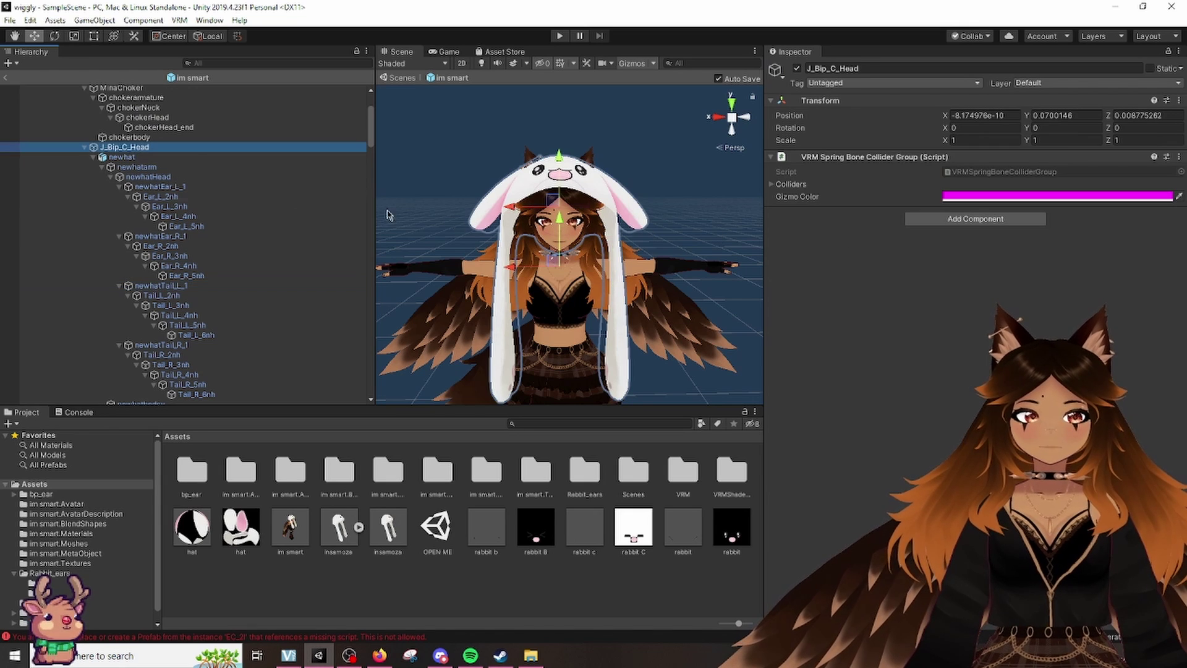
# Set newhat's Spring Bone Root Bones size to 12.
pyautogui.click(198, 157)
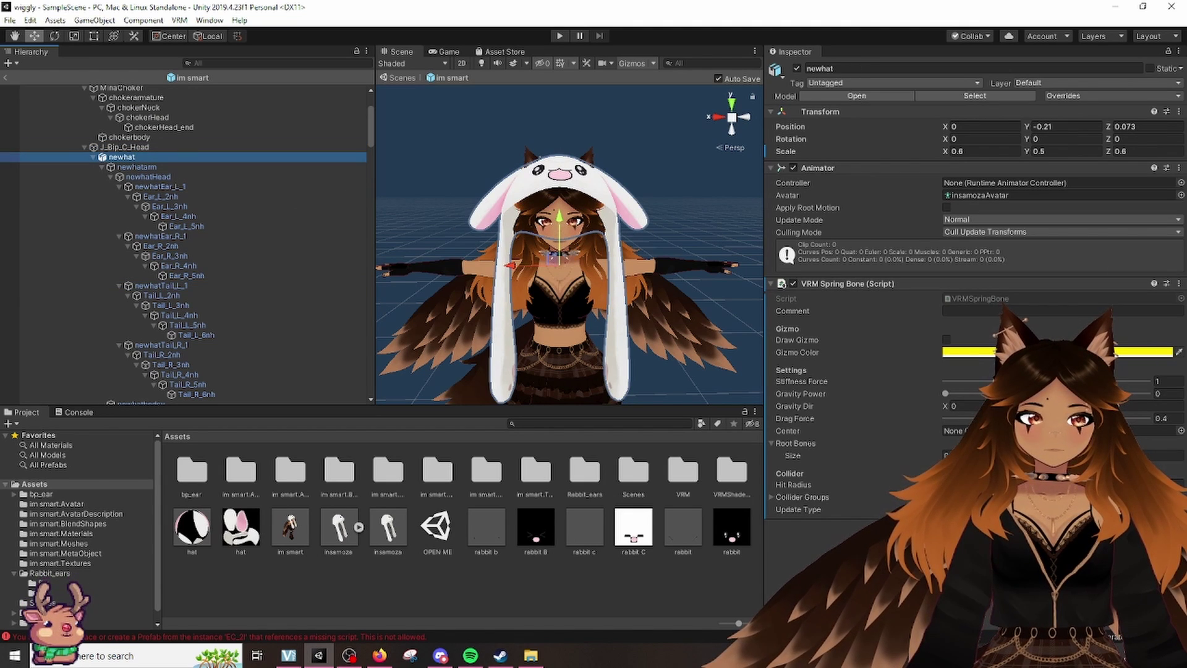
pyautogui.click(906, 455)
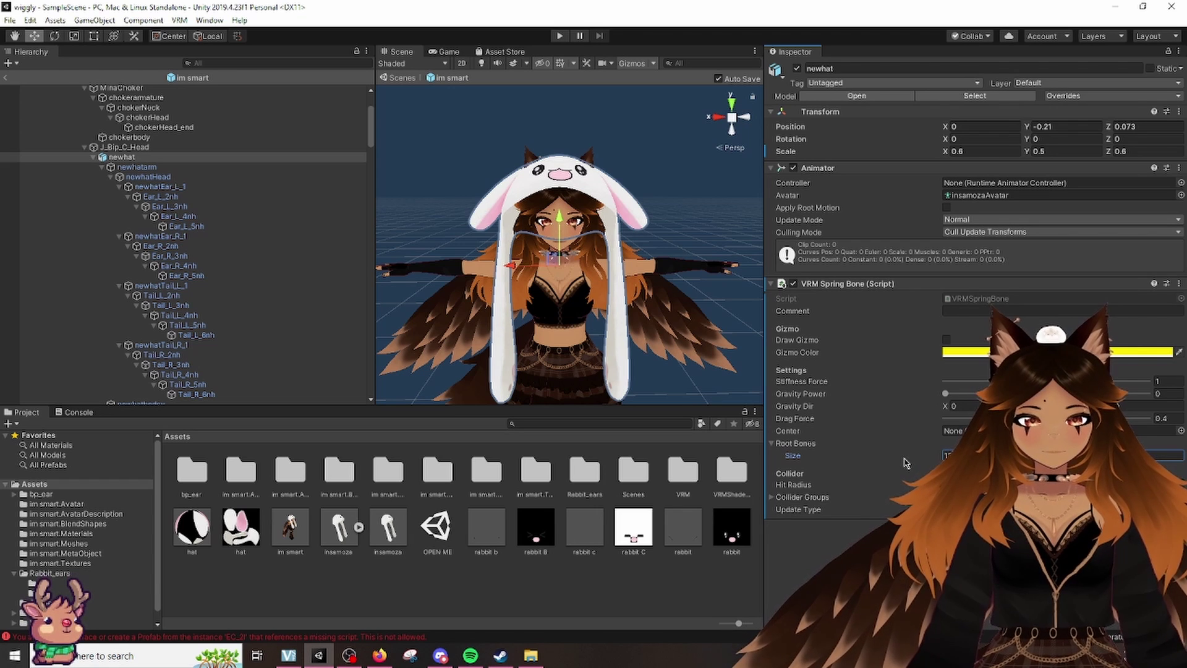
pyautogui.write('12')
pyautogui.press('Return')
pyautogui.scroll(-2, 906, 462)
pyautogui.scroll(-1, 201, 287)
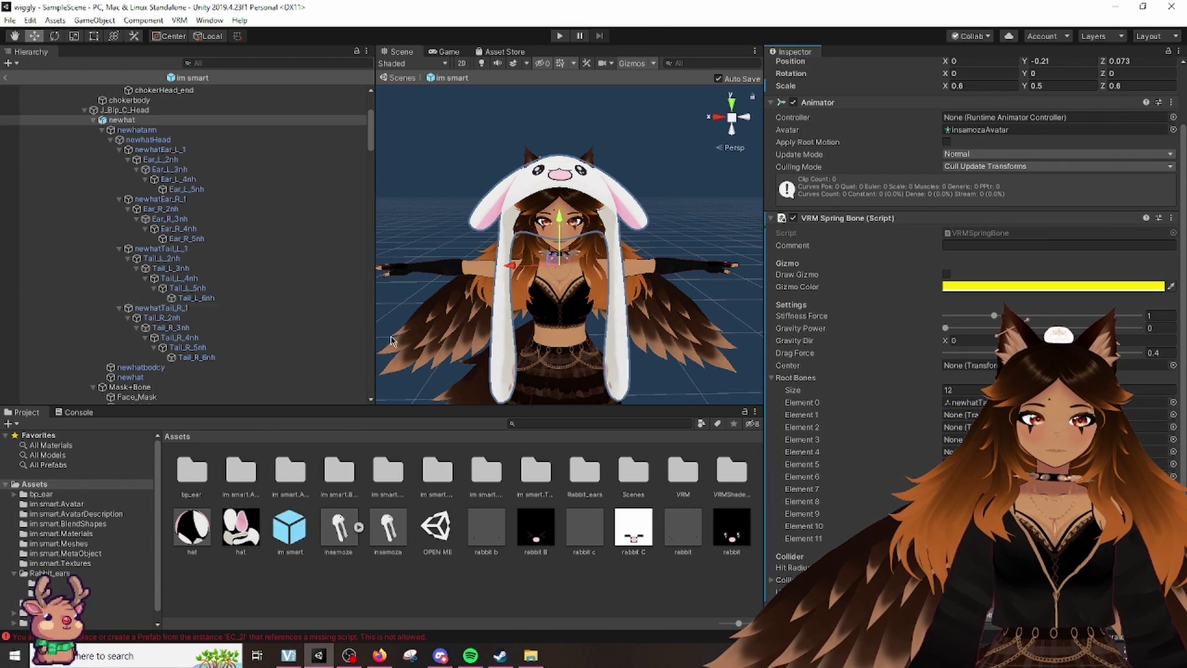
# Assign newhatTail_L_1 and the following tail bones to Root Bones Elements 0–3.
pyautogui.moveTo(162, 247); pyautogui.dragTo(965, 402)
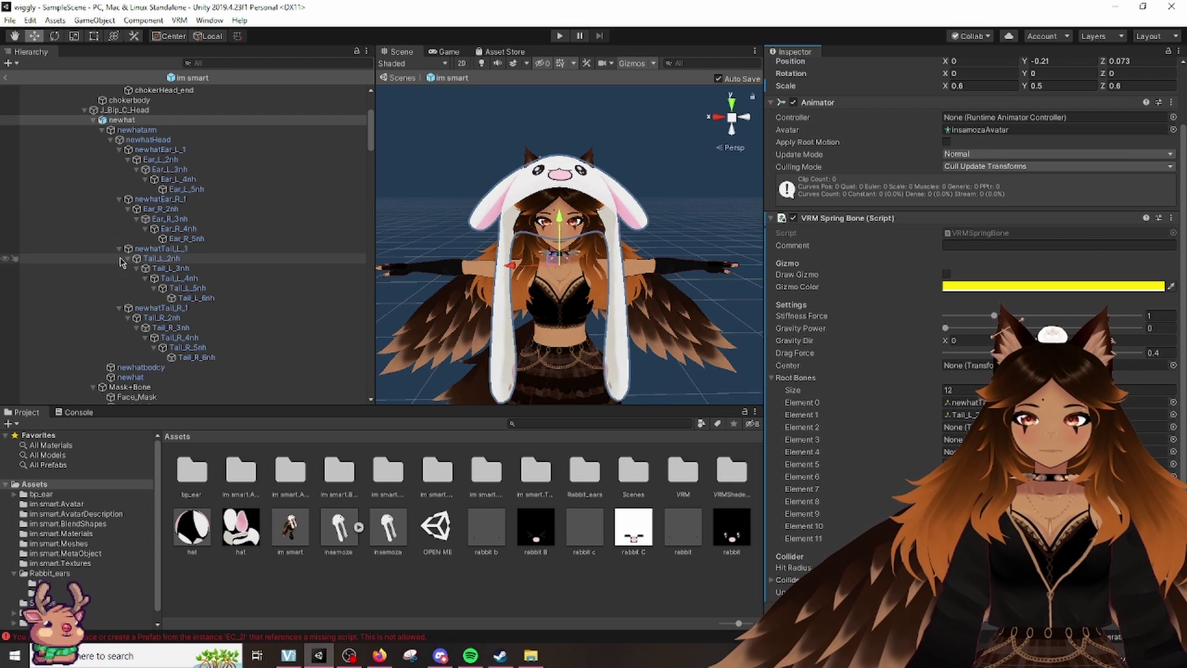
pyautogui.moveTo(162, 269); pyautogui.dragTo(970, 422)
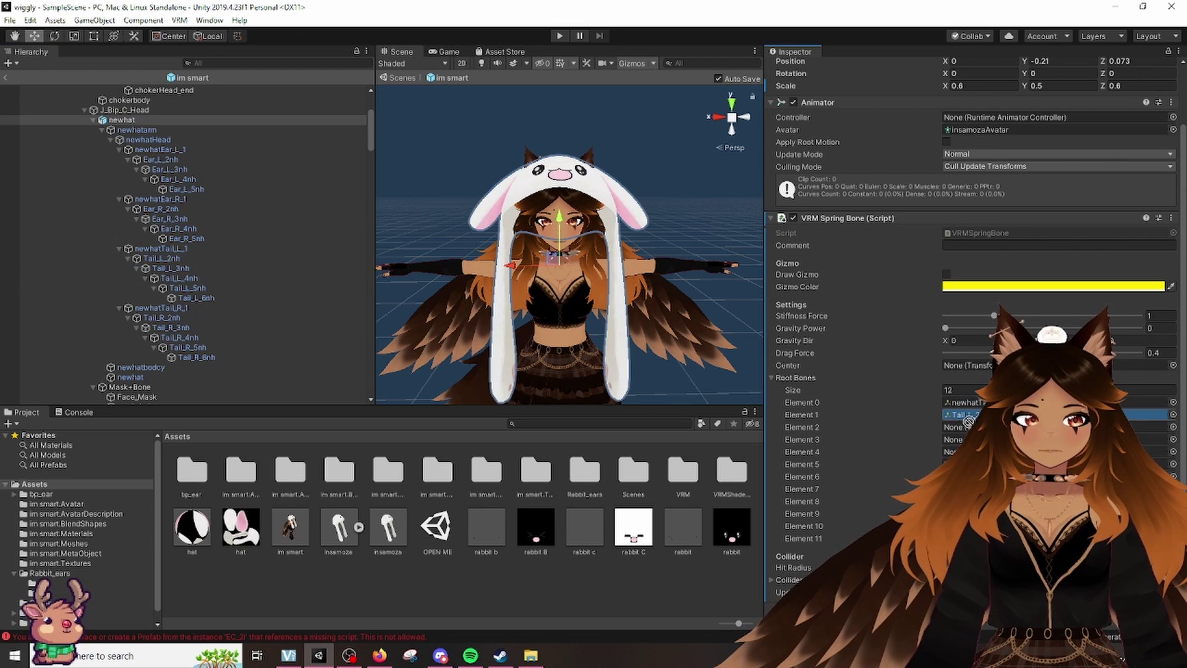
pyautogui.moveTo(172, 270); pyautogui.dragTo(969, 427)
pyautogui.click(181, 280)
pyautogui.moveTo(180, 287); pyautogui.dragTo(965, 439)
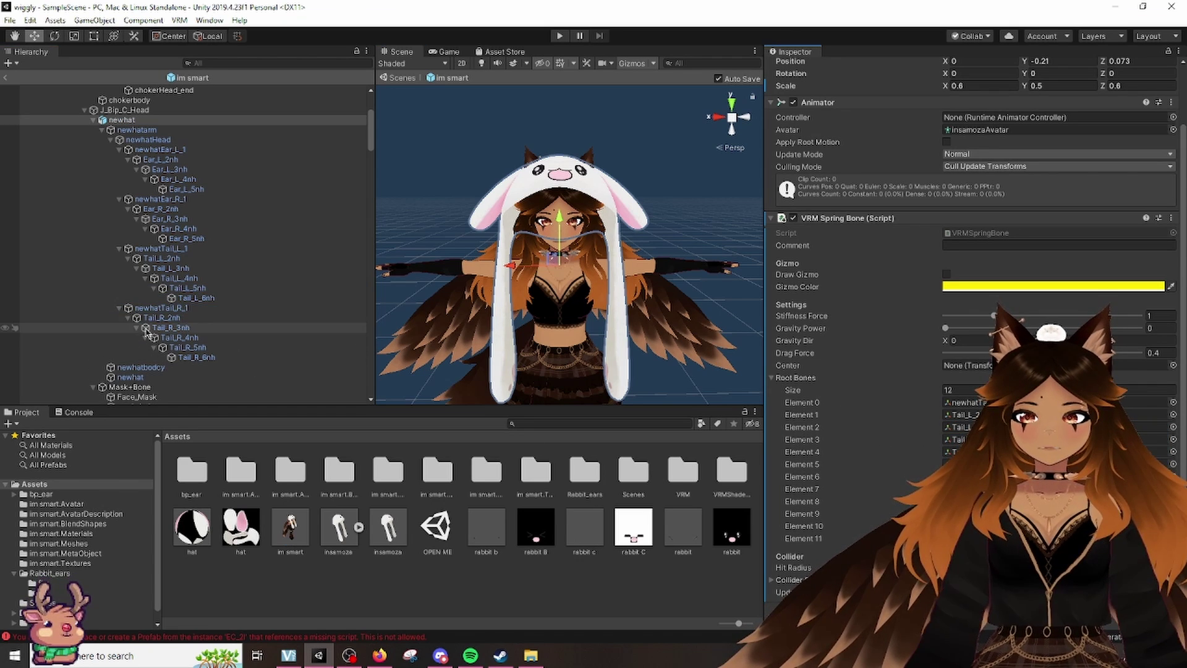
pyautogui.moveTo(163, 317); pyautogui.dragTo(965, 415)
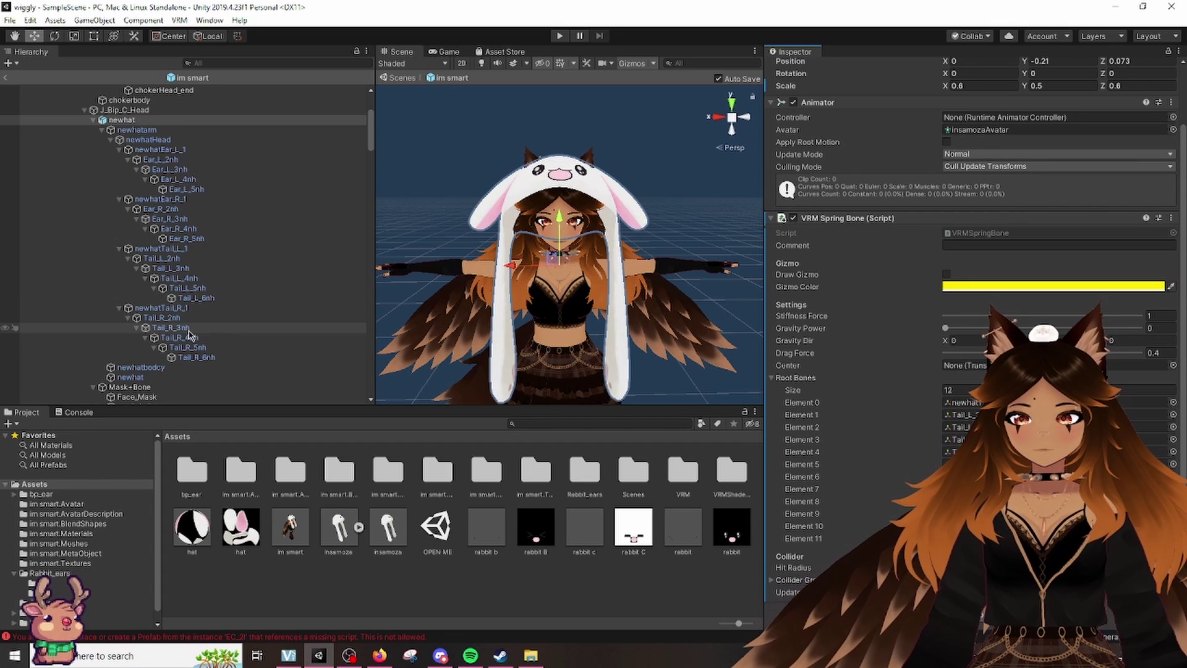
pyautogui.moveTo(177, 327); pyautogui.dragTo(200, 338)
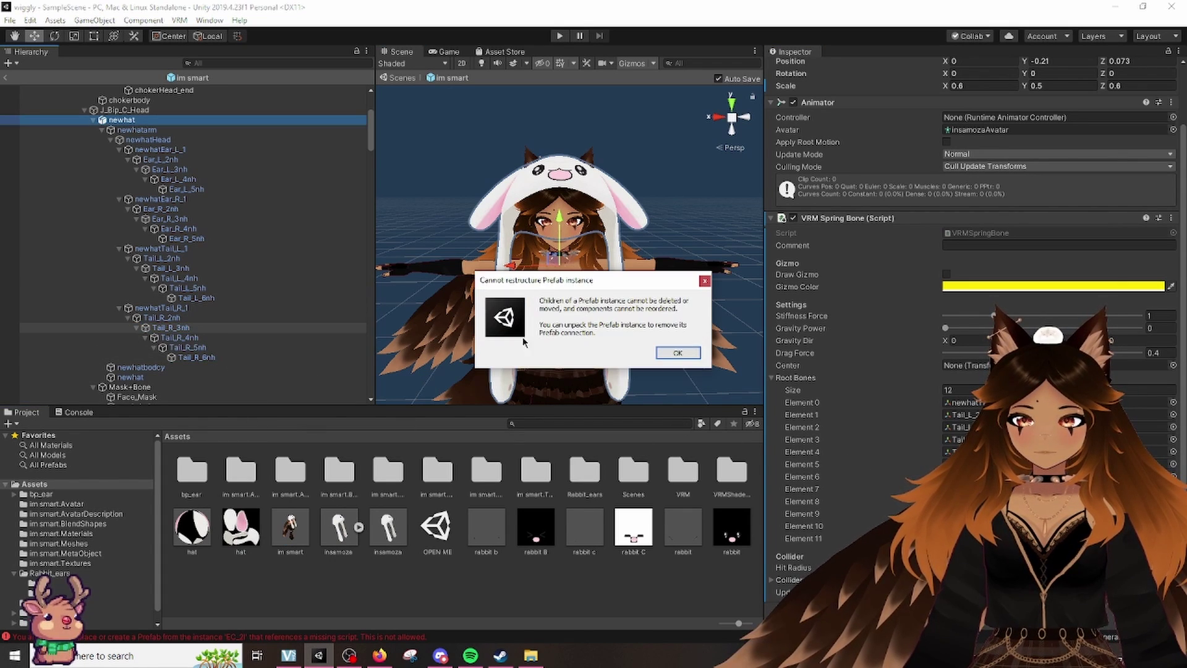
# Dismiss the prefab warning and set newhat's Spring Bone Stiffness Force to 0.8.
pyautogui.click(706, 284)
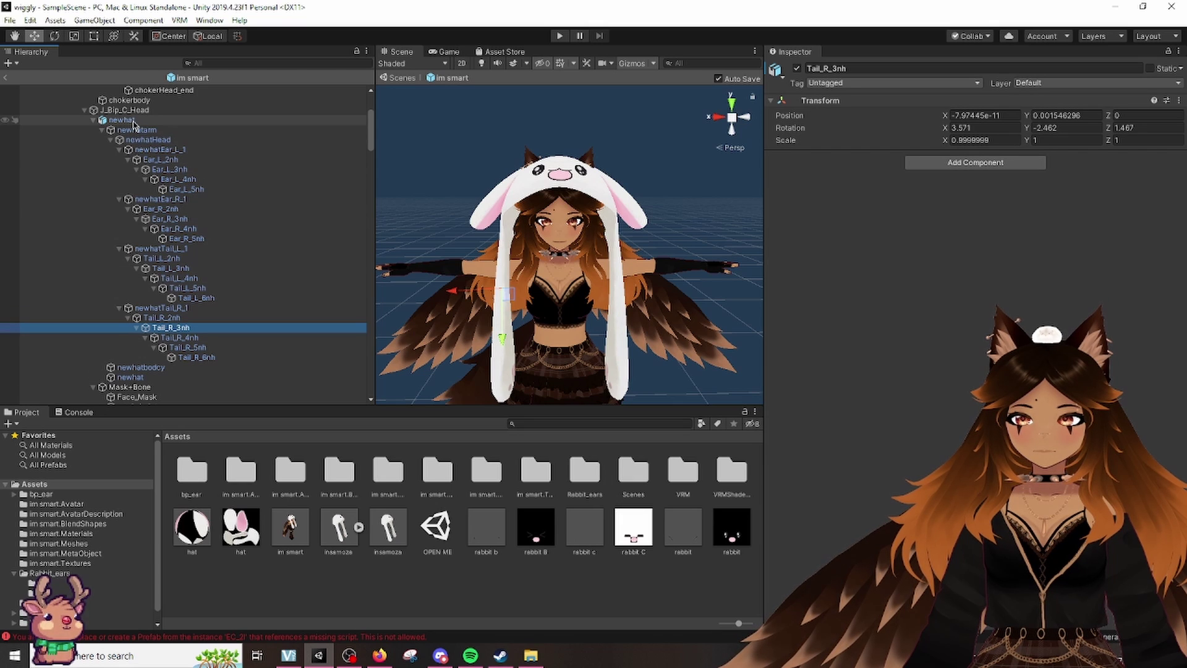
pyautogui.click(122, 120)
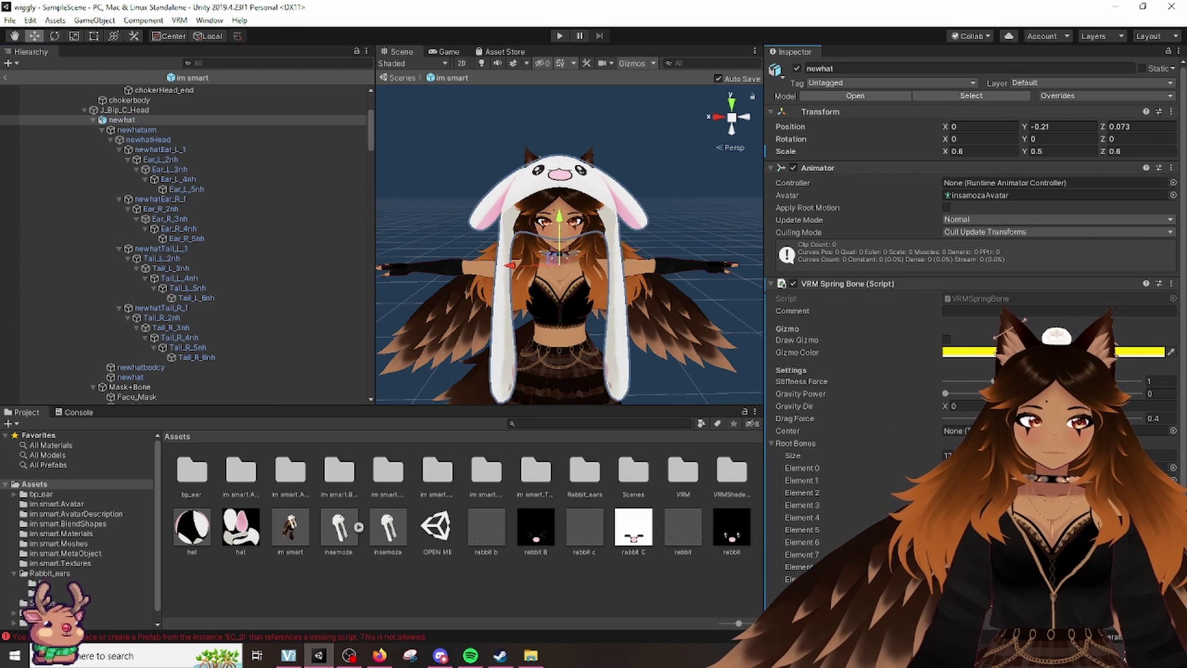
pyautogui.scroll(-1, 160, 360)
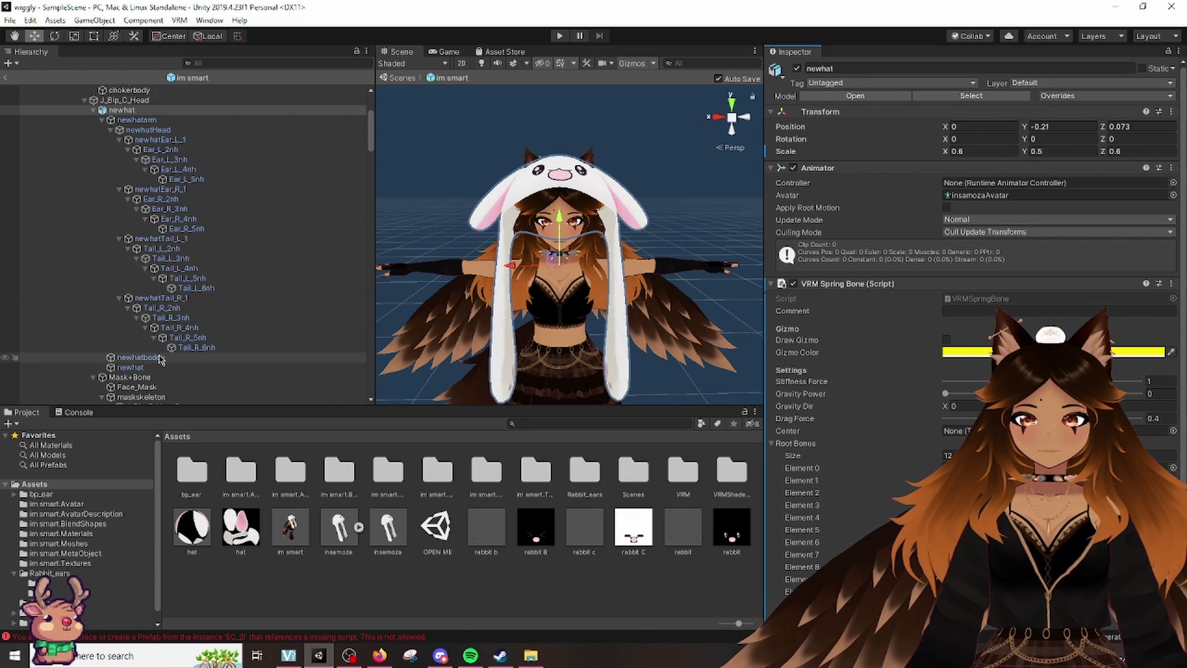
pyautogui.scroll(-1, 160, 359)
pyautogui.scroll(-2, 965, 232)
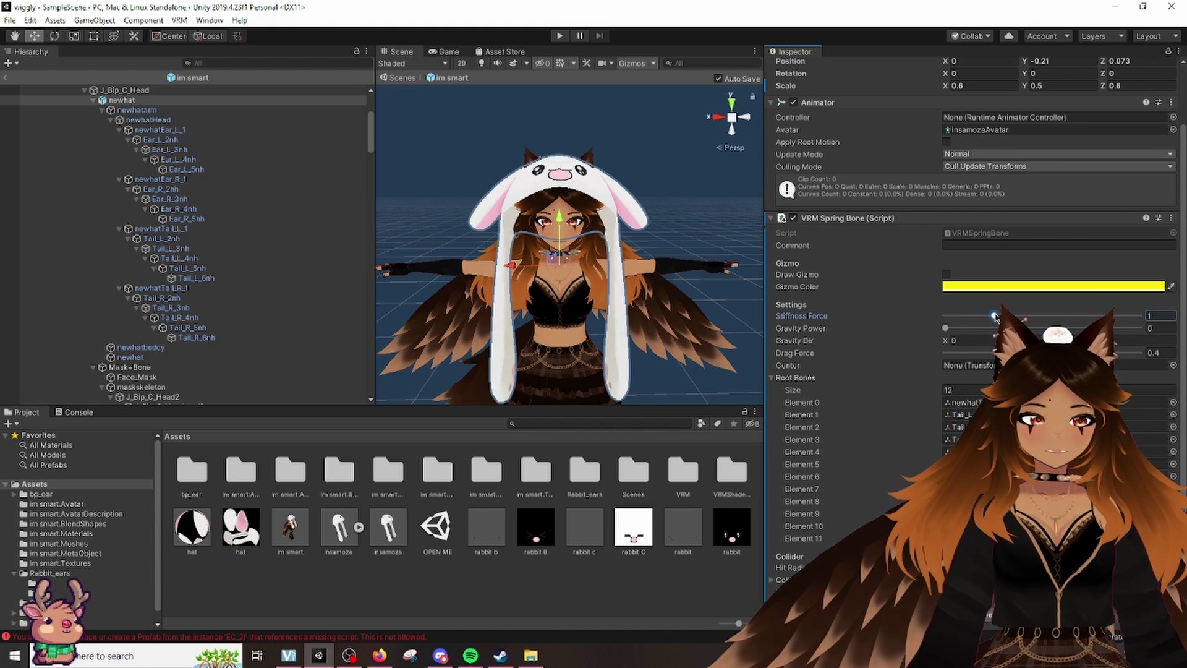
pyautogui.moveTo(994, 316); pyautogui.dragTo(992, 316)
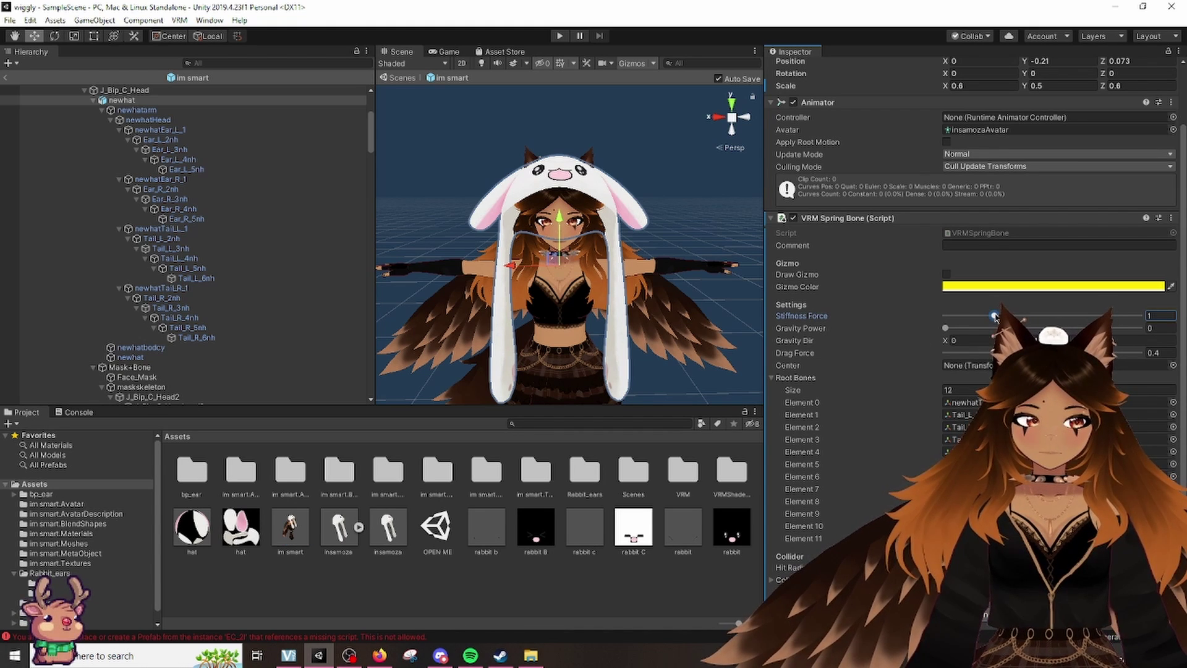
pyautogui.click(1165, 316)
pyautogui.write('0.8')
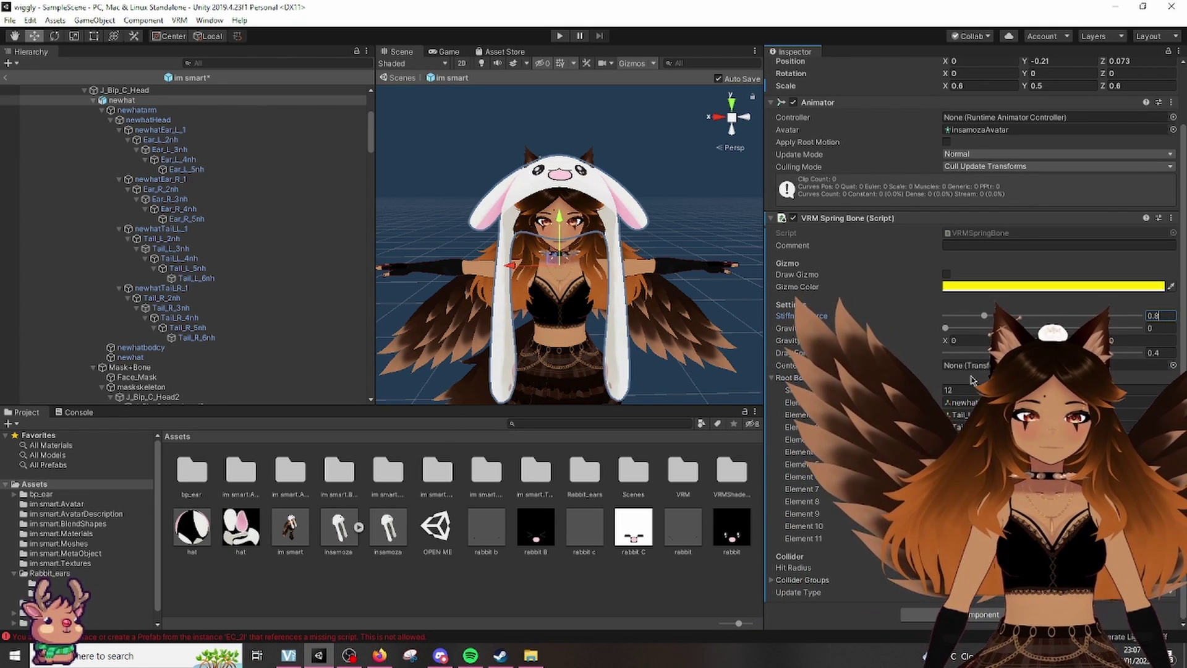
# Leave prefab editing for the main scene and select the im smart avatar root.
pyautogui.click(693, 218)
pyautogui.scroll(-3, 686, 260)
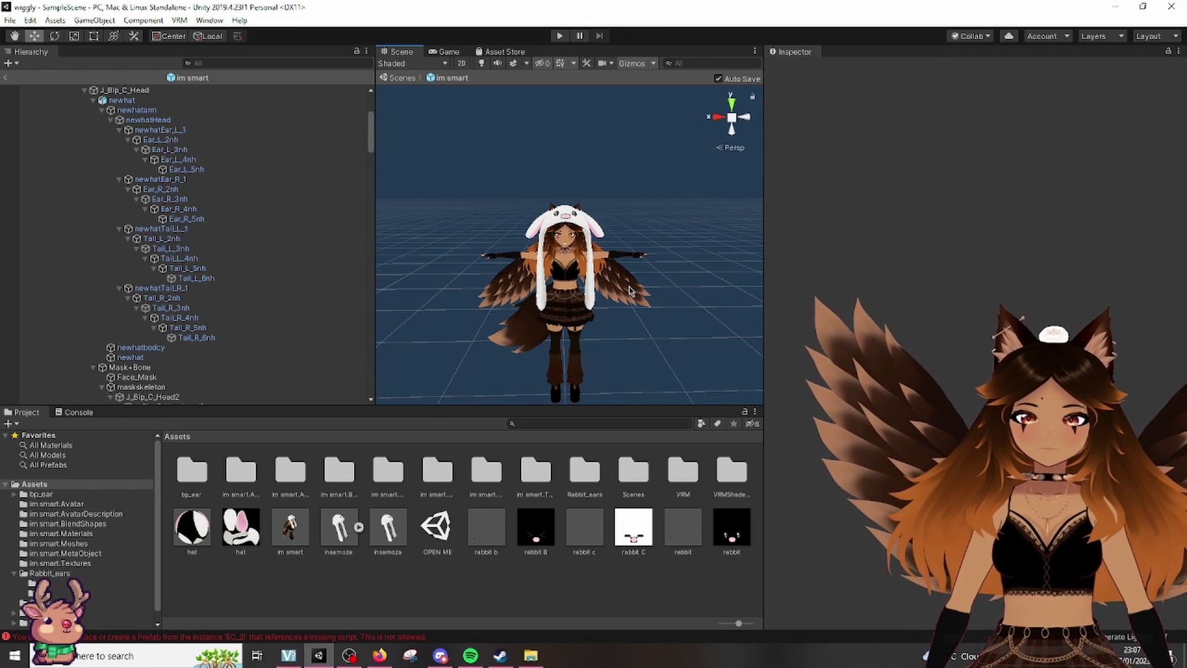
pyautogui.scroll(1, 682, 278)
pyautogui.scroll(2, 674, 309)
pyautogui.scroll(5, 139, 278)
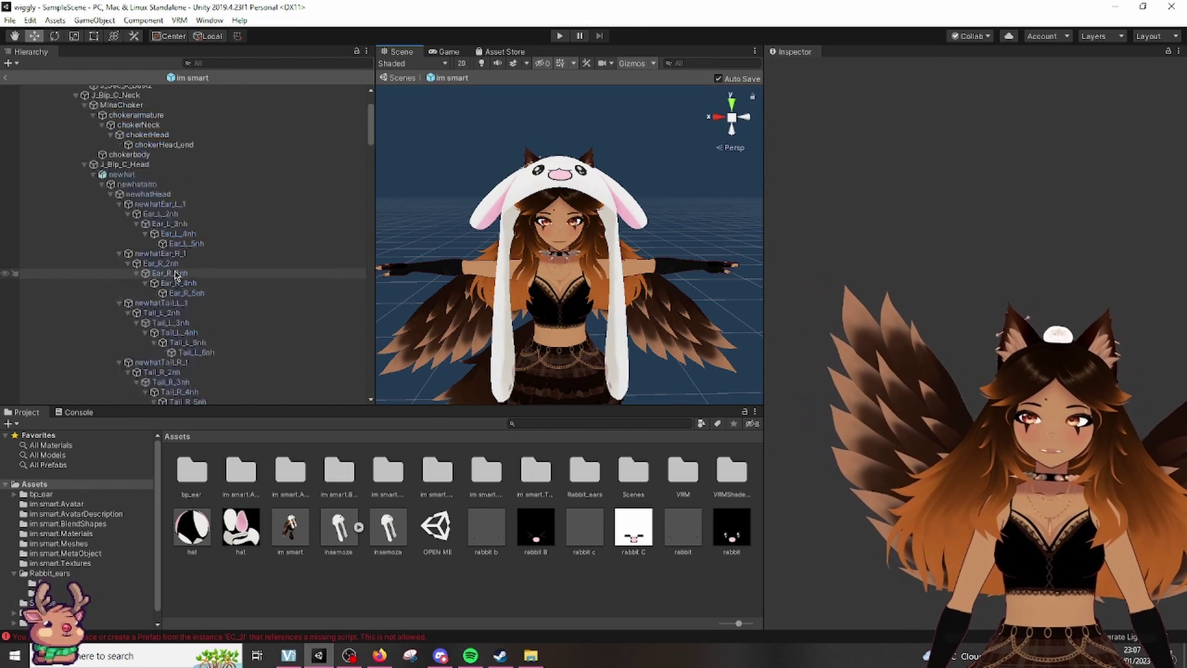
pyautogui.click(5, 76)
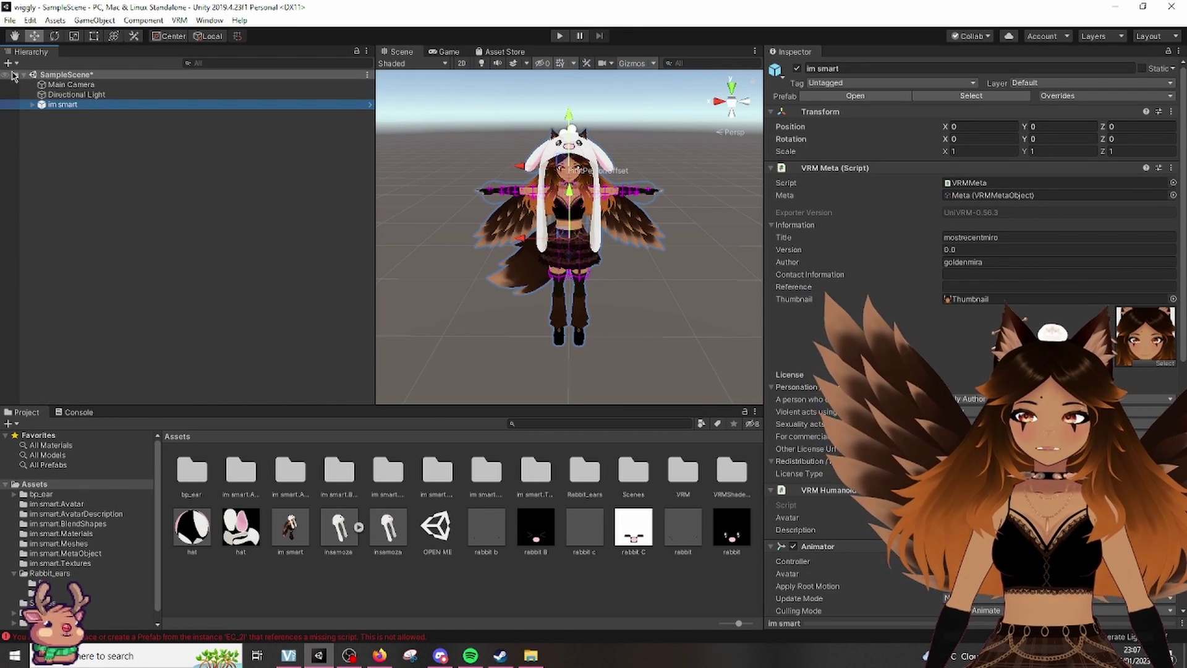
pyautogui.click(76, 105)
# Export im smart as a UniVRM humanoid titled hatmira into the vtuber youtube stuff folder.
pyautogui.click(181, 21)
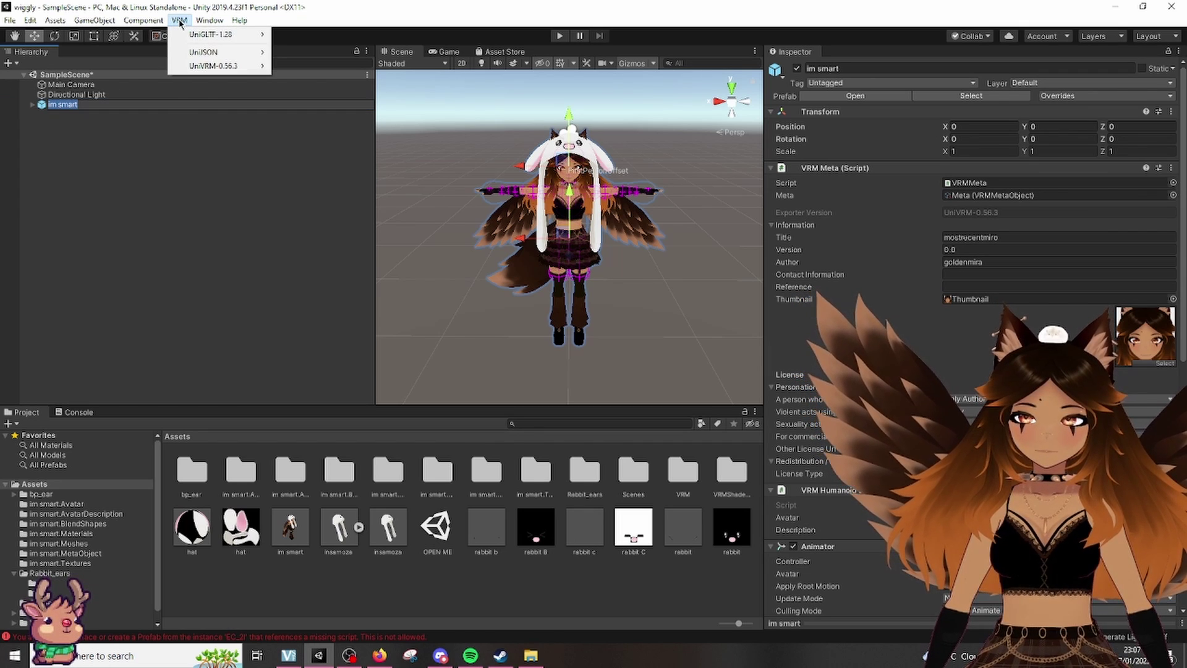
pyautogui.moveTo(214, 66)
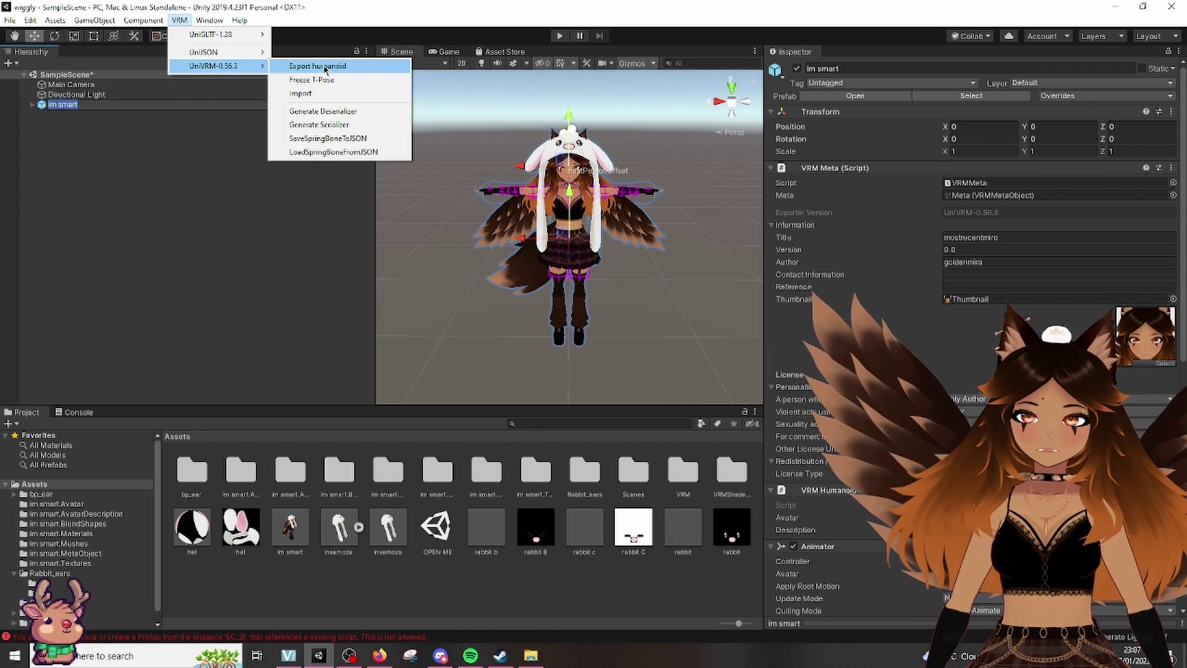
pyautogui.click(326, 67)
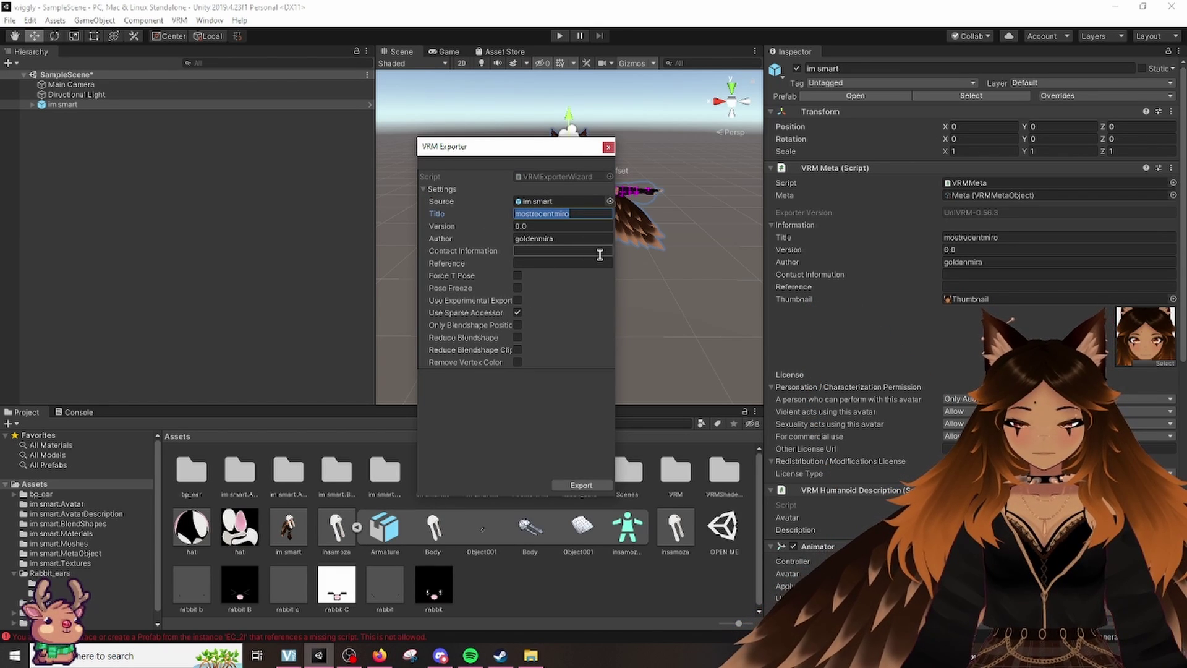
pyautogui.write('hatmira')
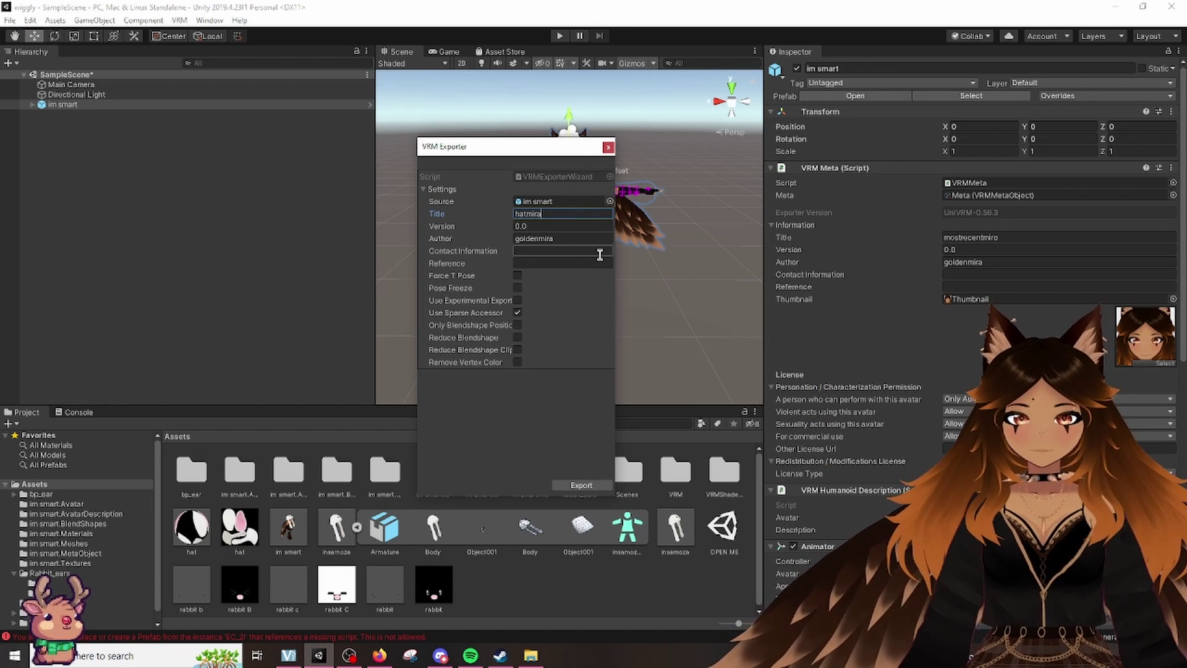
pyautogui.click(581, 485)
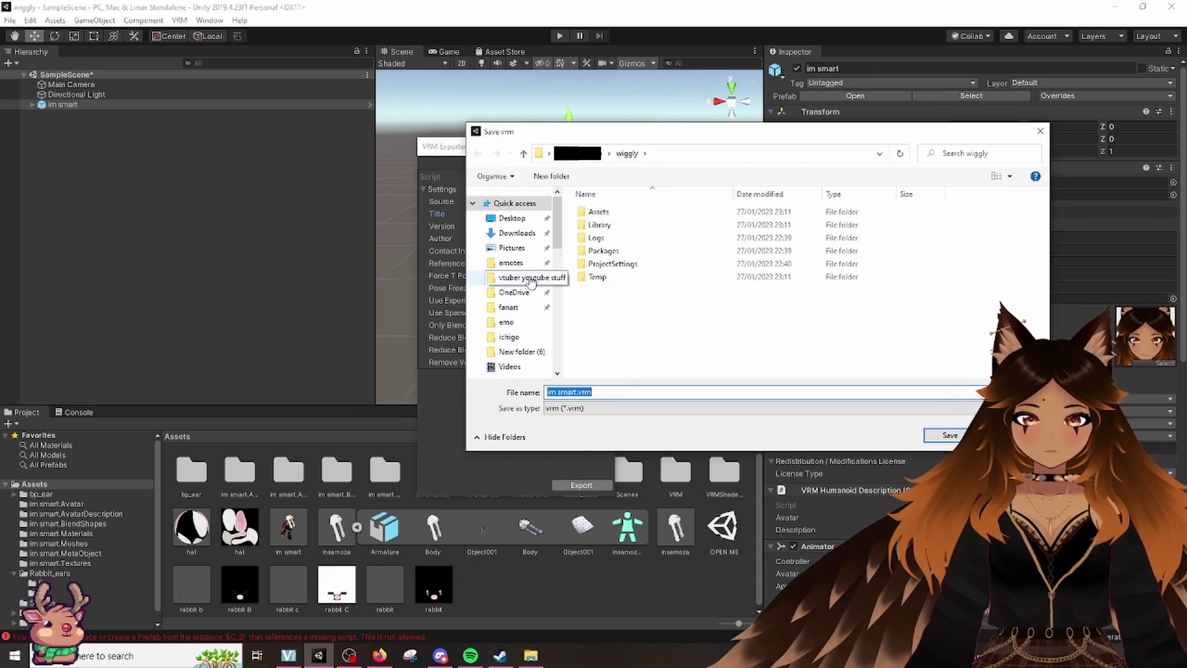
pyautogui.click(532, 278)
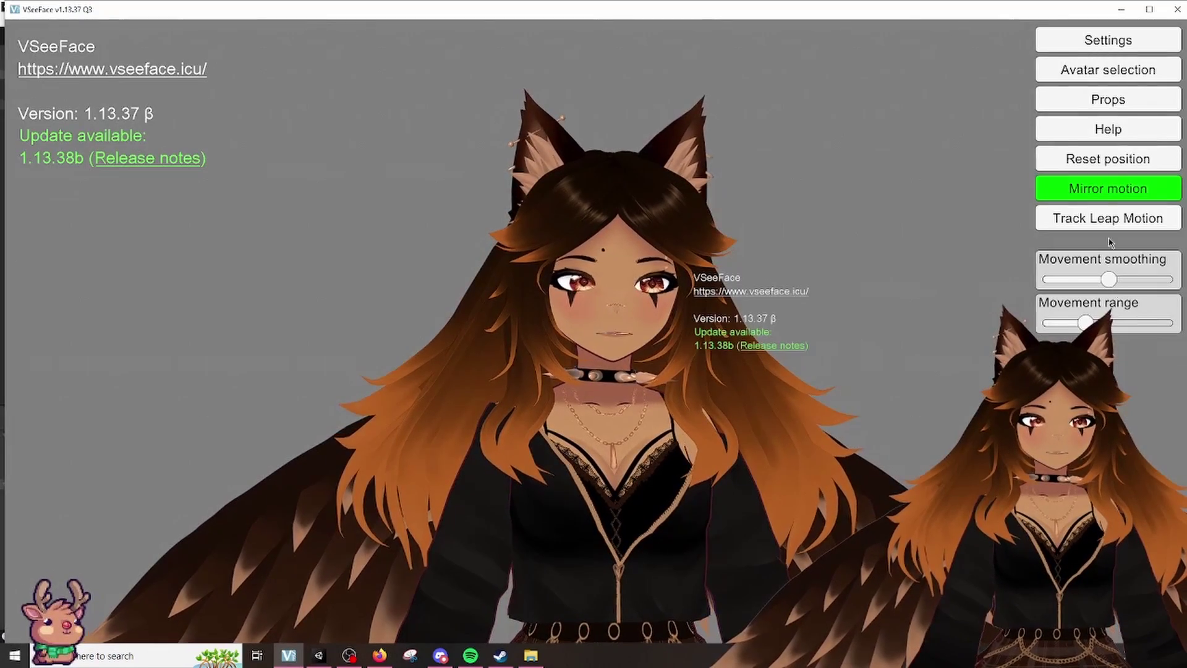
# In VSeeFace's avatar selection list, choose Add avatar to load the exported hatmira VRM.
pyautogui.click(1114, 100)
pyautogui.click(1104, 80)
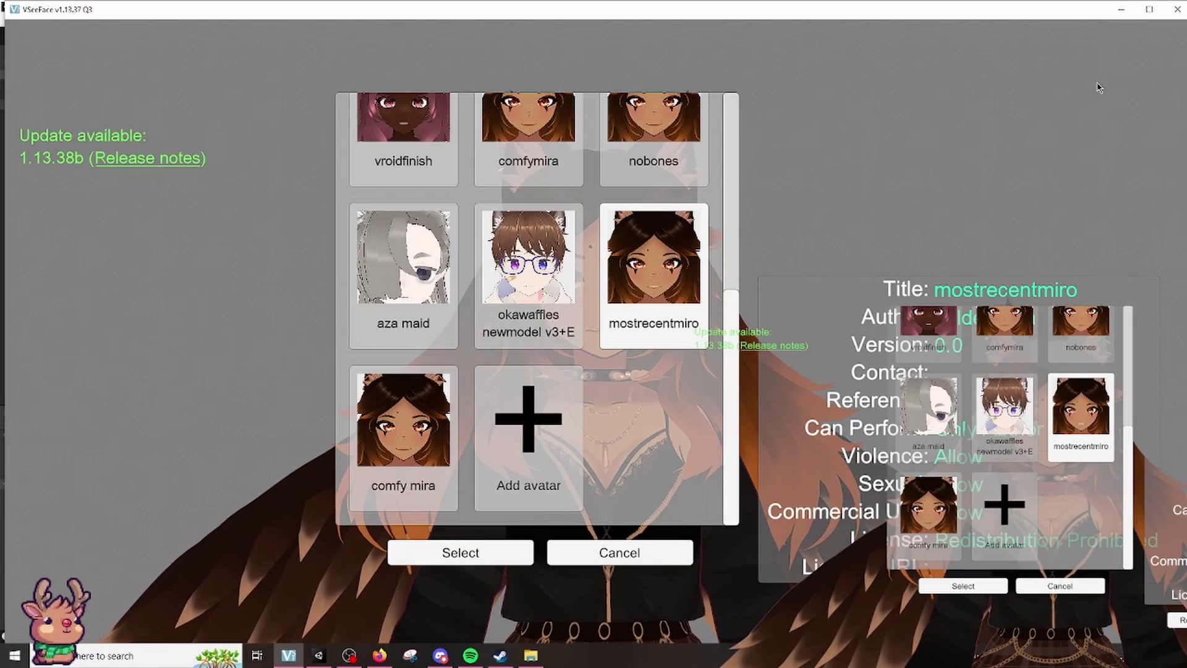
pyautogui.click(529, 436)
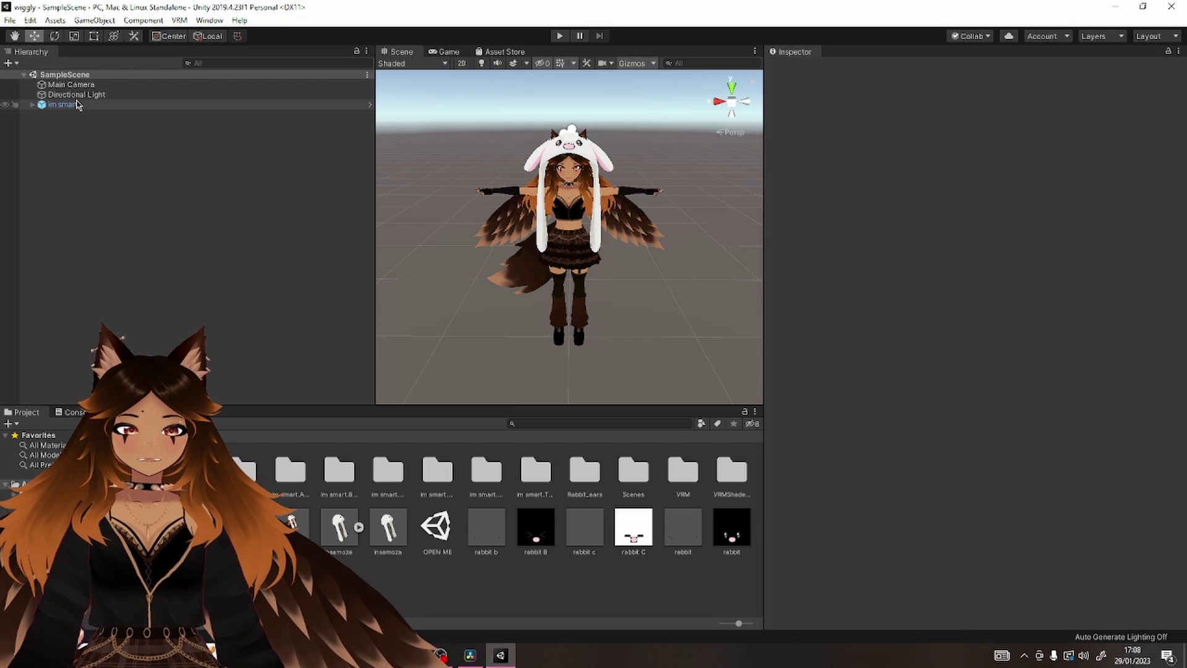
# Open the im smart prefab asset and lower the secondary CatEar spring stiffness to 0.08.
pyautogui.click(78, 105)
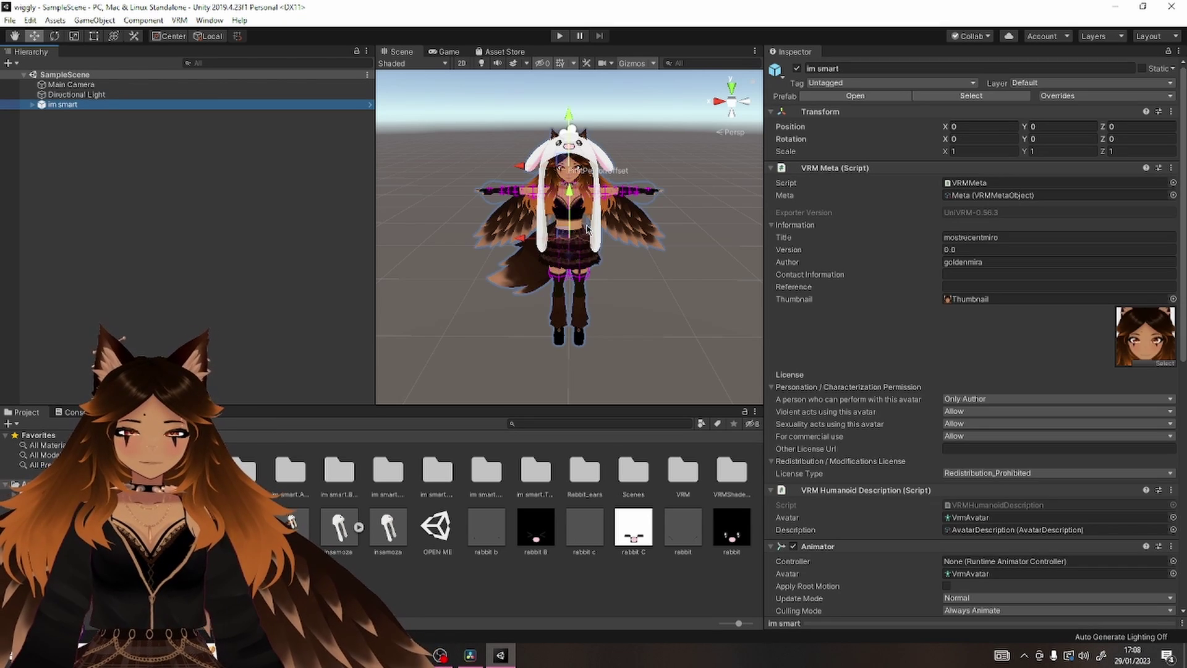
pyautogui.press('f')
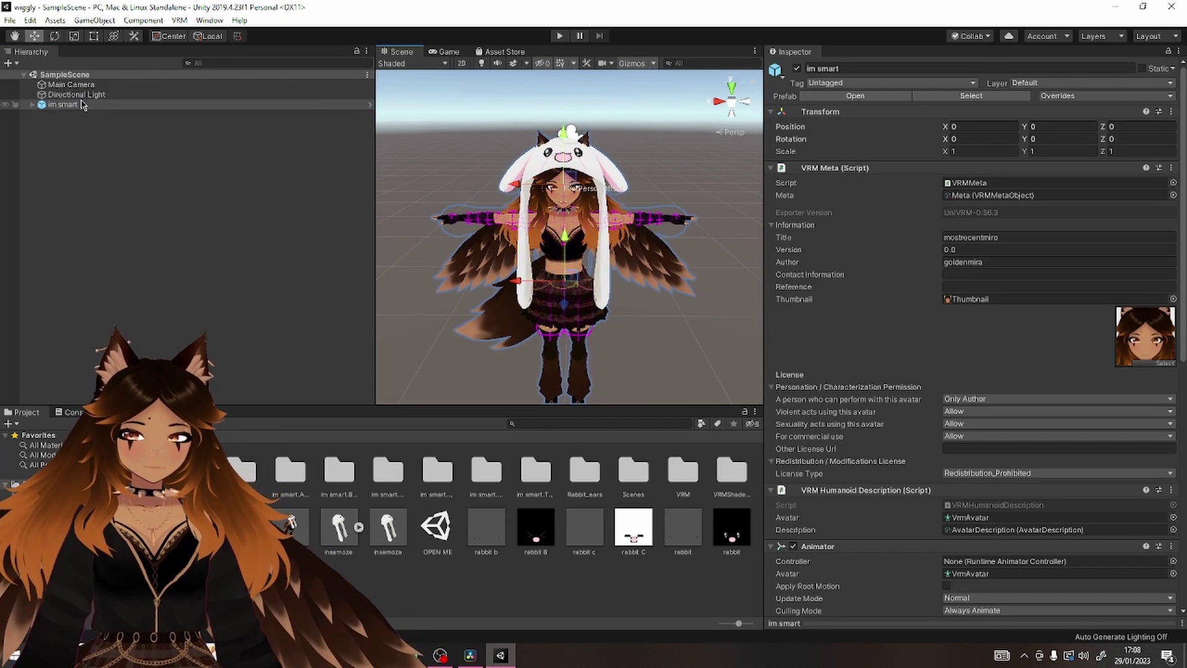
pyautogui.rightClick(80, 104)
pyautogui.click(130, 213)
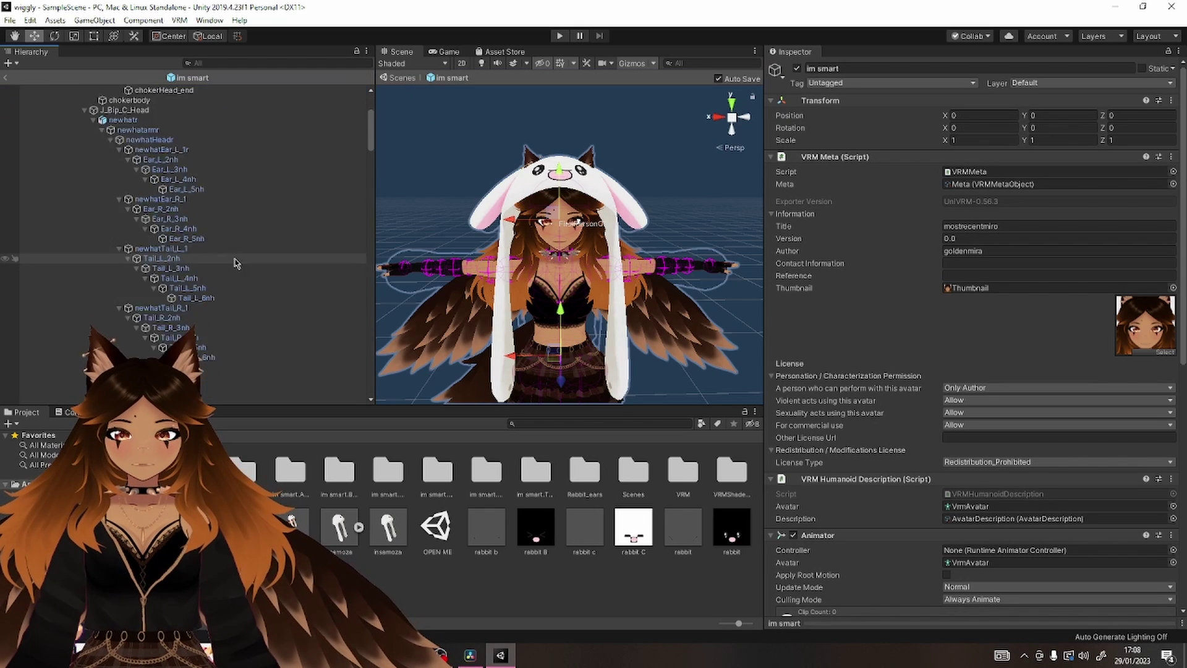
pyautogui.scroll(-5, 354, 209)
pyautogui.moveTo(371, 185); pyautogui.dragTo(378, 413)
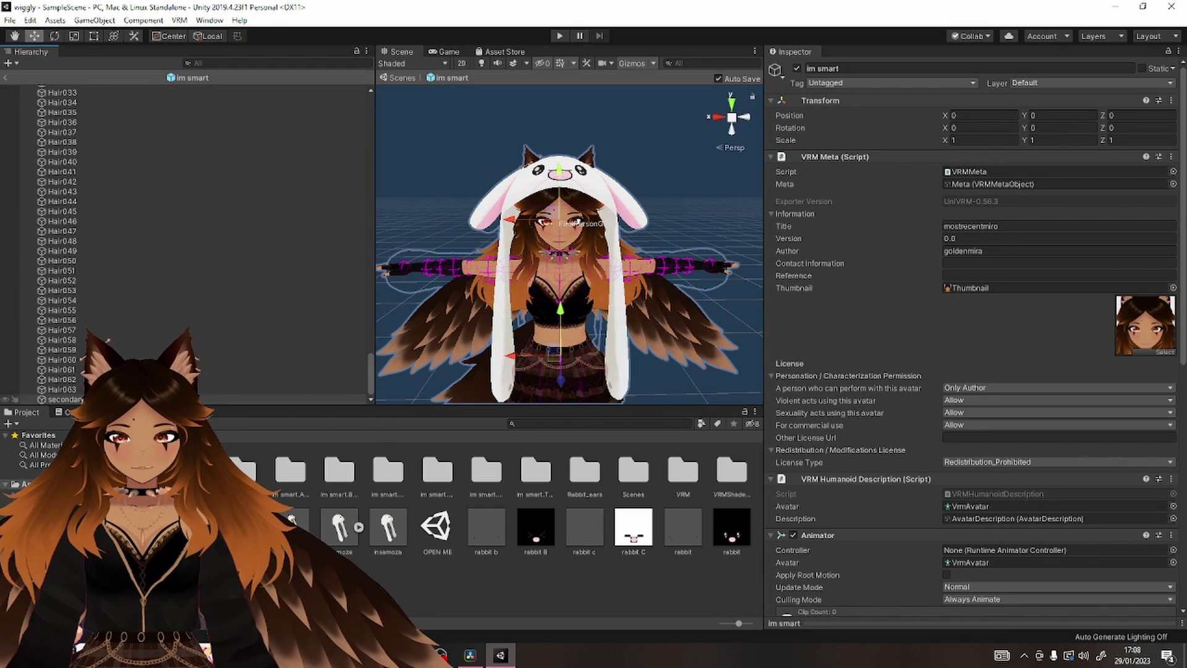
pyautogui.click(65, 399)
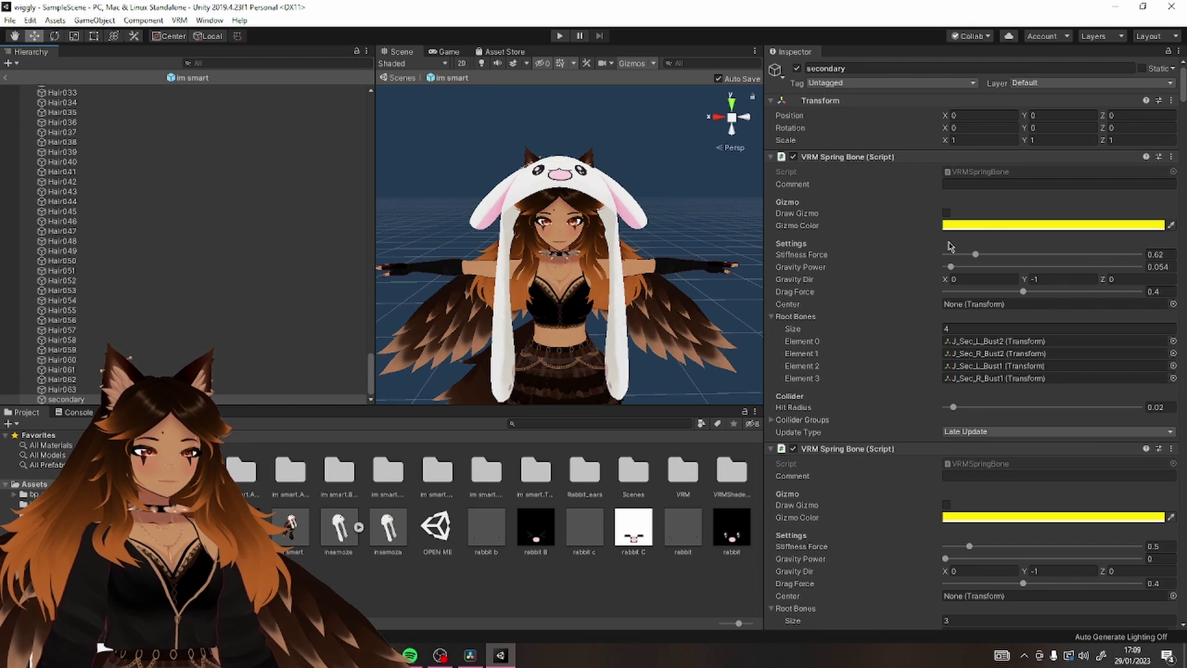
pyautogui.scroll(-3, 949, 245)
pyautogui.scroll(-2, 928, 259)
pyautogui.scroll(-2, 893, 282)
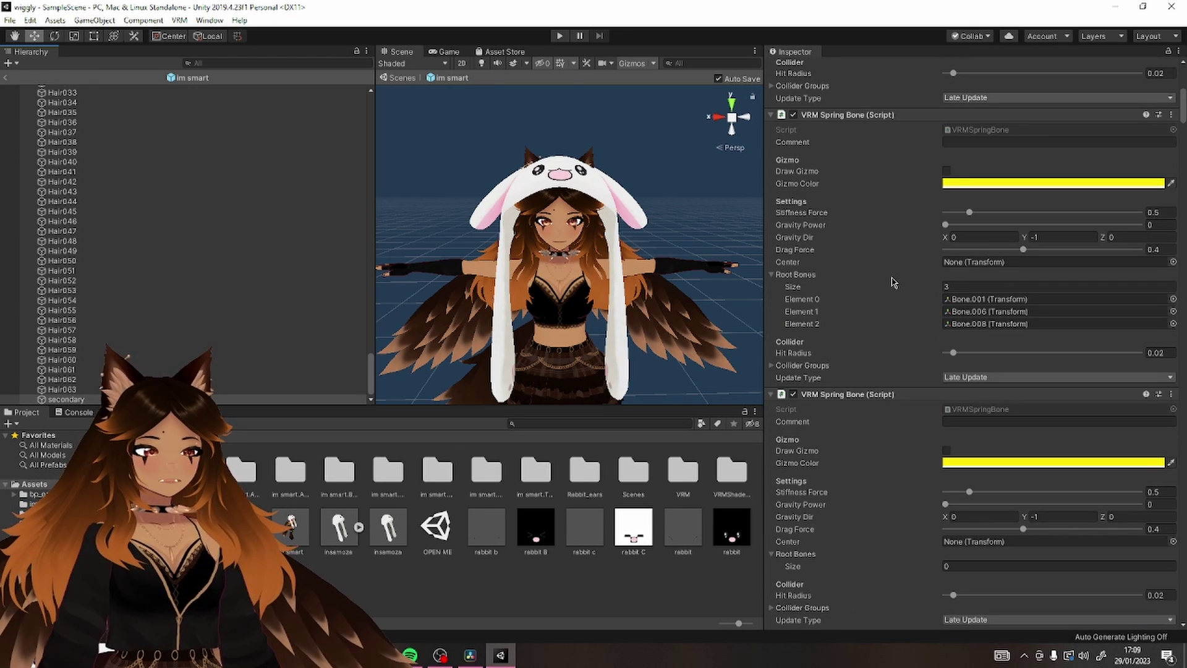
pyautogui.scroll(5, 935, 299)
pyautogui.scroll(-3, 933, 294)
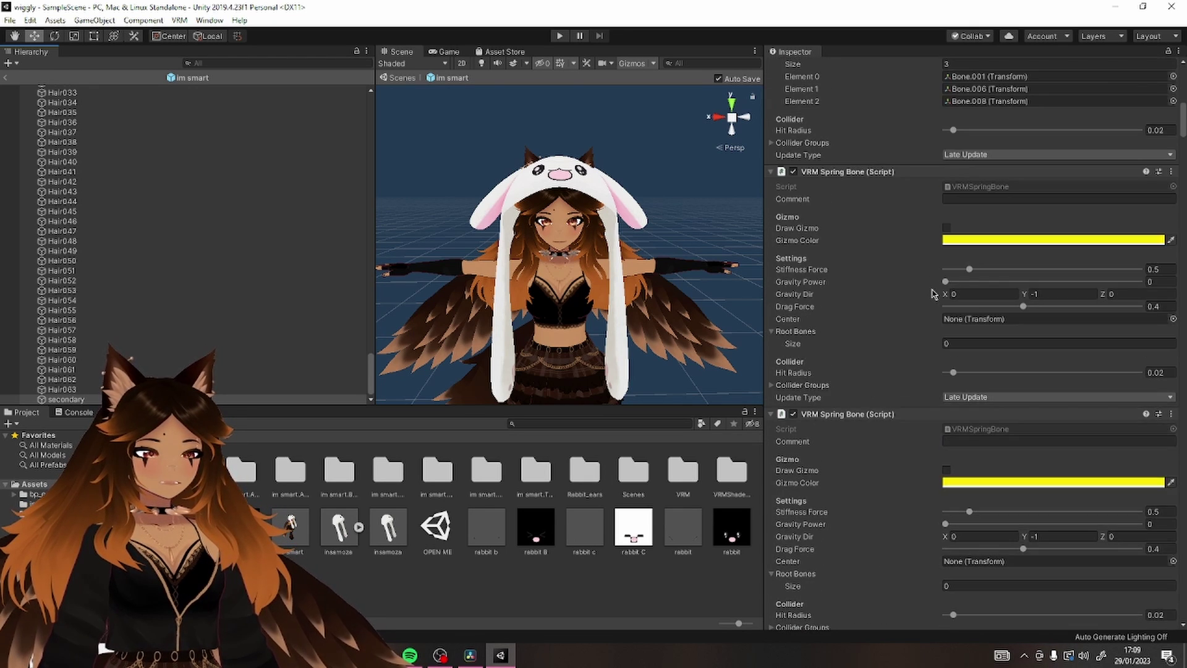
pyautogui.scroll(-3, 928, 296)
pyautogui.scroll(-3, 925, 298)
pyautogui.scroll(-3, 923, 298)
pyautogui.scroll(-3, 922, 298)
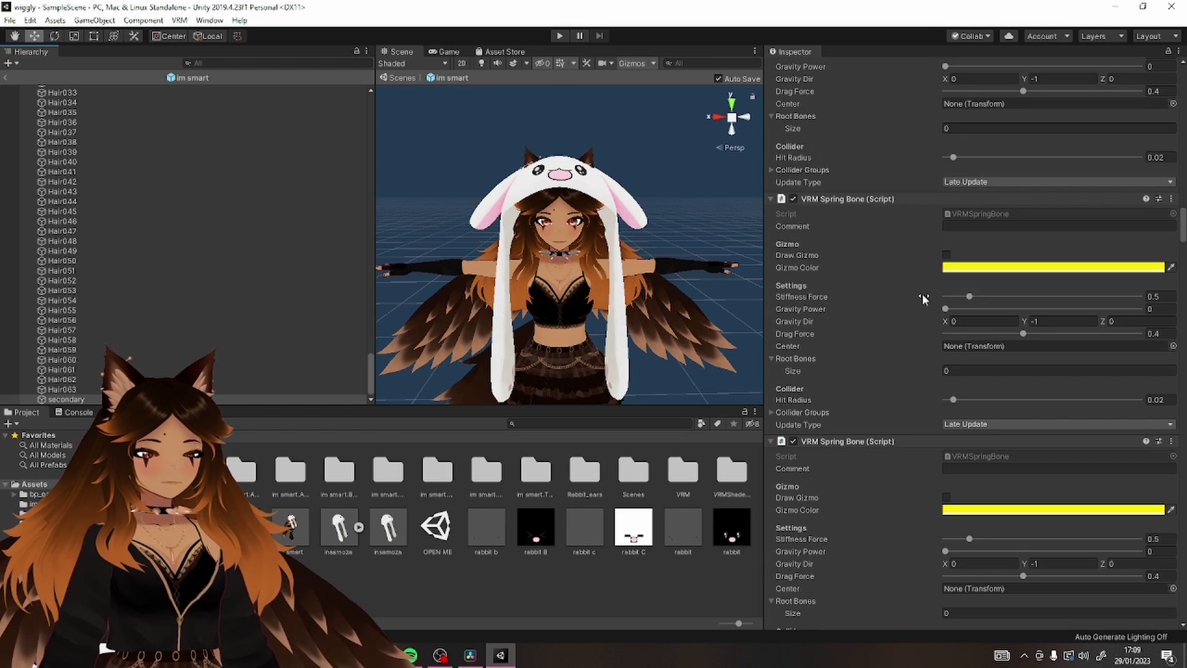
pyautogui.scroll(-3, 923, 298)
pyautogui.scroll(-3, 924, 299)
pyautogui.scroll(-3, 926, 300)
pyautogui.scroll(3, 925, 299)
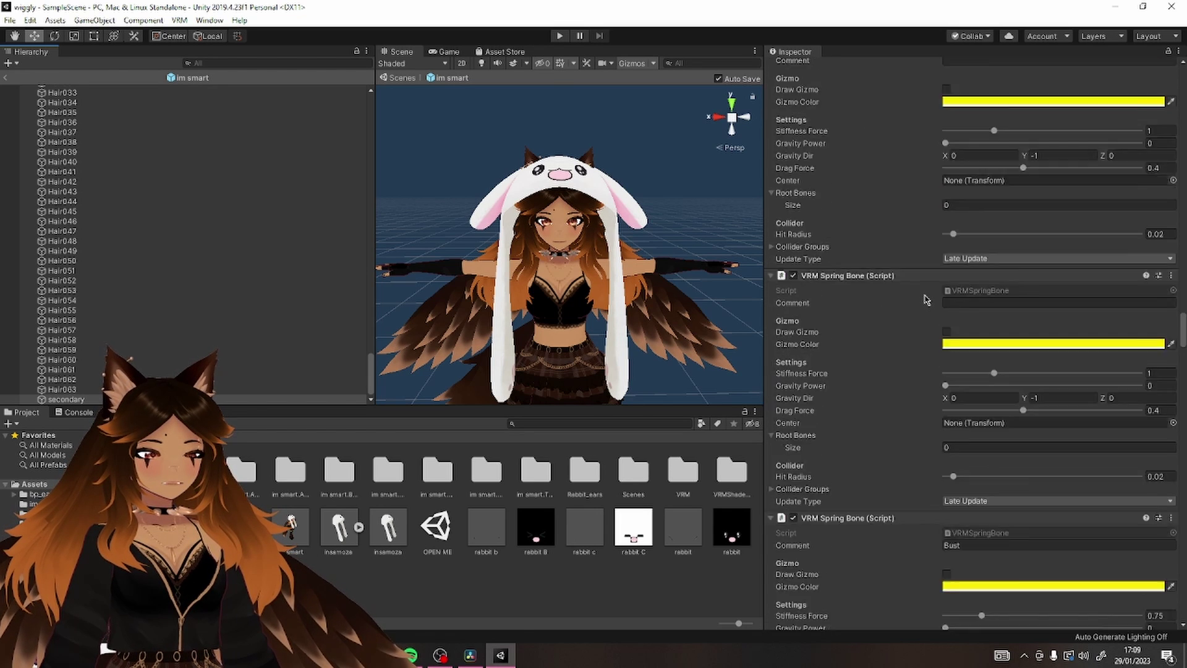
pyautogui.scroll(3, 925, 300)
pyautogui.scroll(1, 924, 299)
pyautogui.scroll(1, 924, 299)
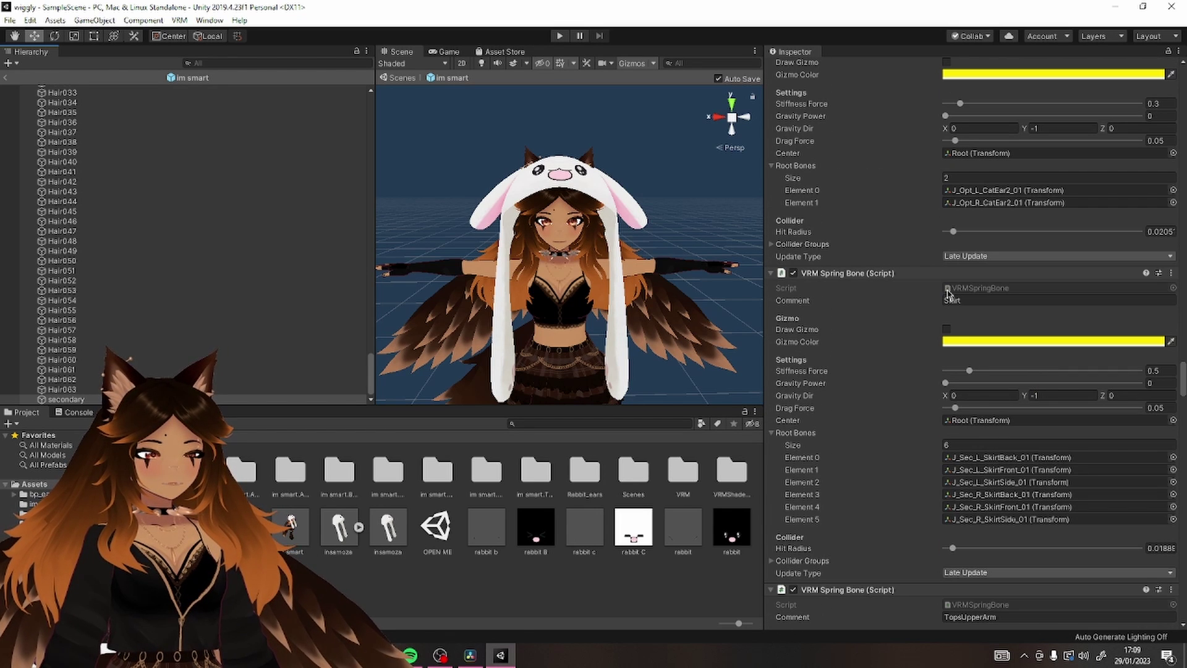
pyautogui.scroll(1, 989, 223)
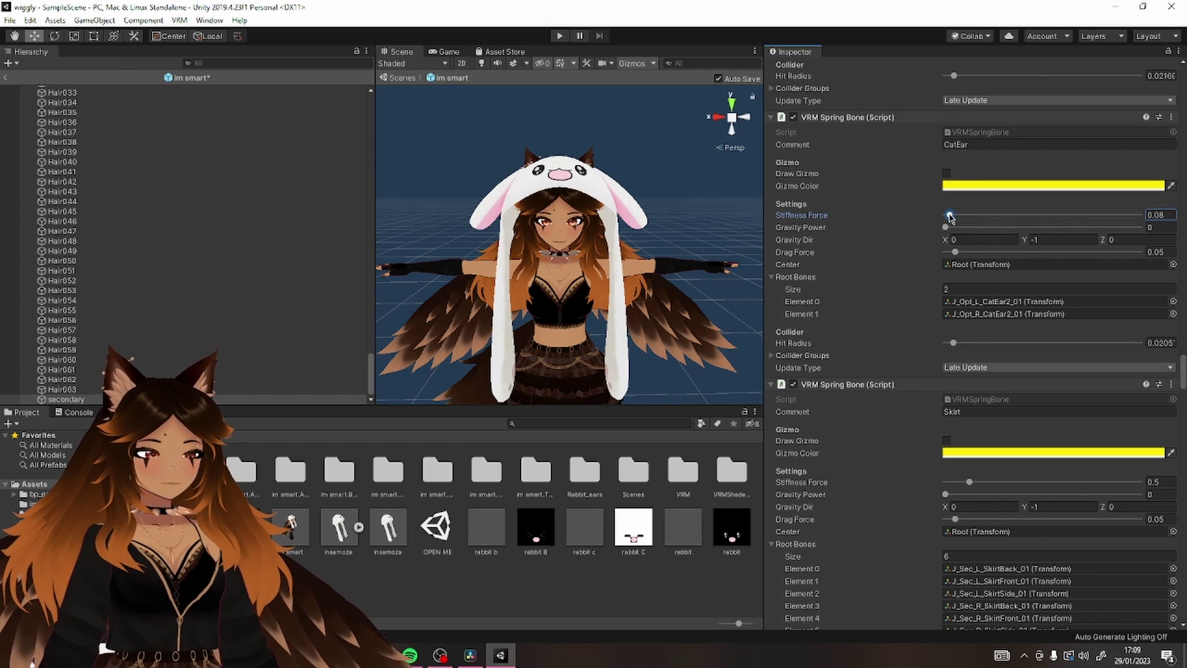
# Exit prefab mode through the Hierarchy breadcrumb back arrow to SampleScene.
pyautogui.click(403, 77)
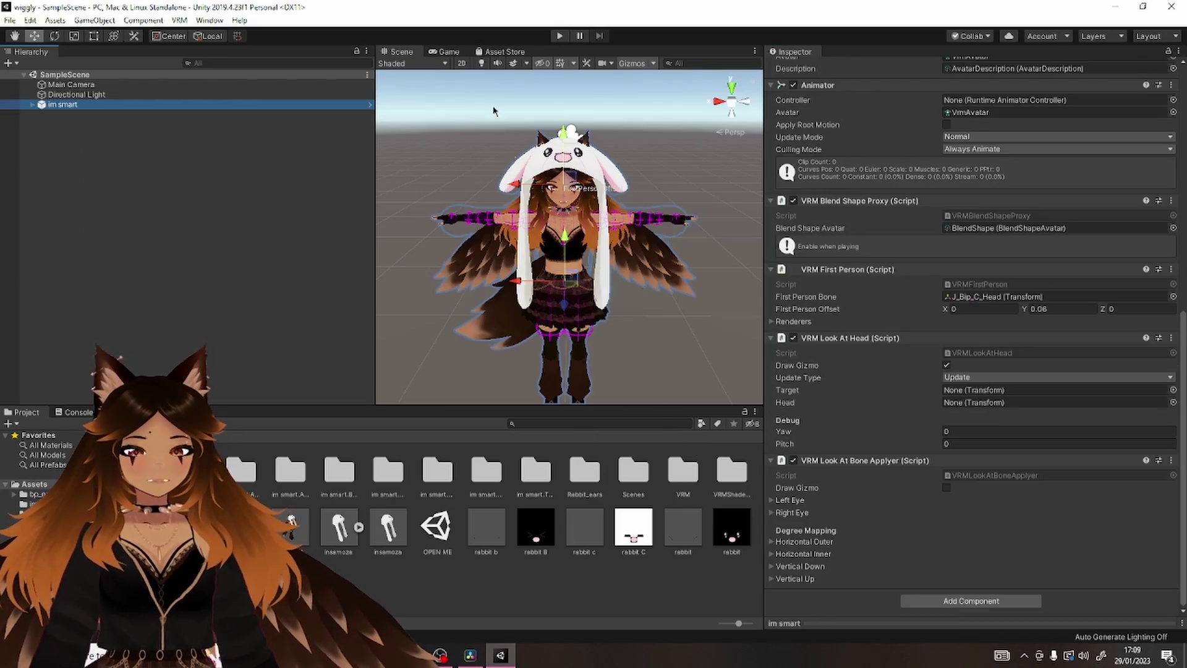